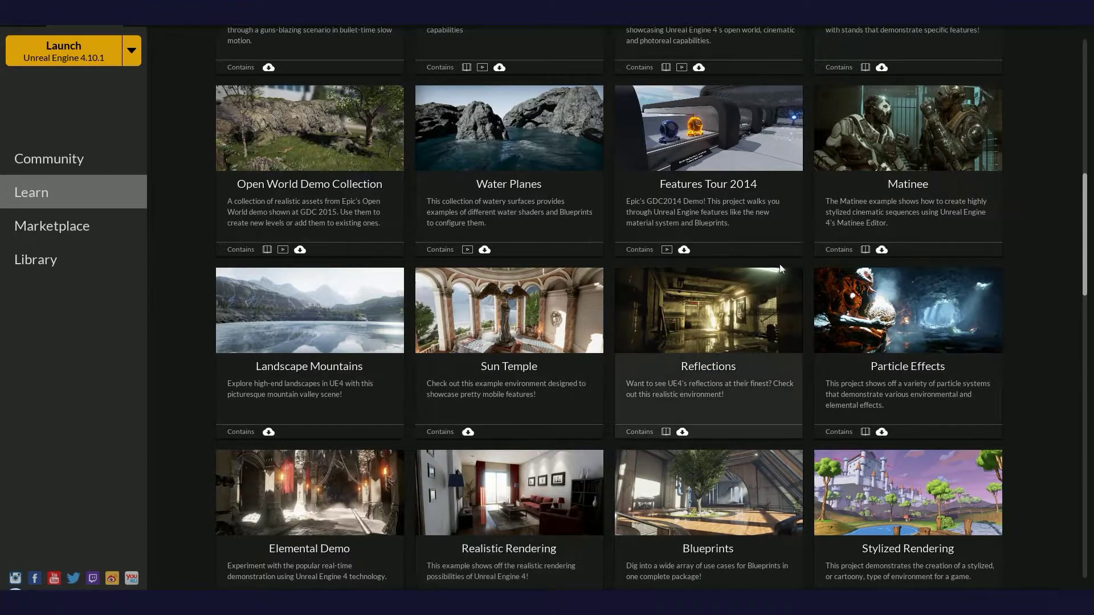
Scroll the Learn examples grid and open the Realistic Rendering sample's page.
scroll(879, 161, down, 1)
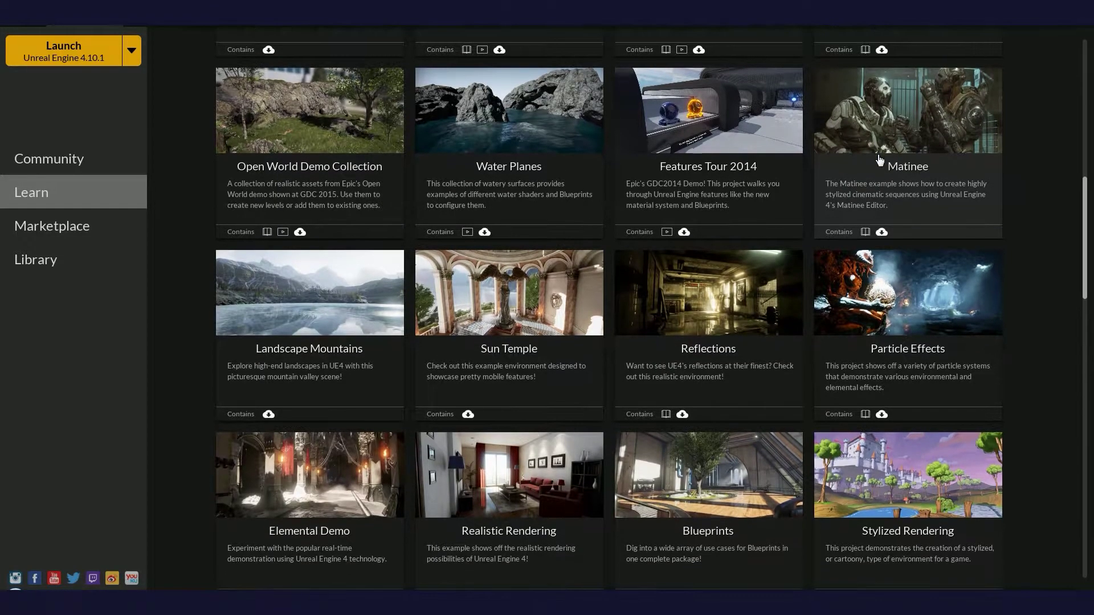
scroll(496, 464, down, 1)
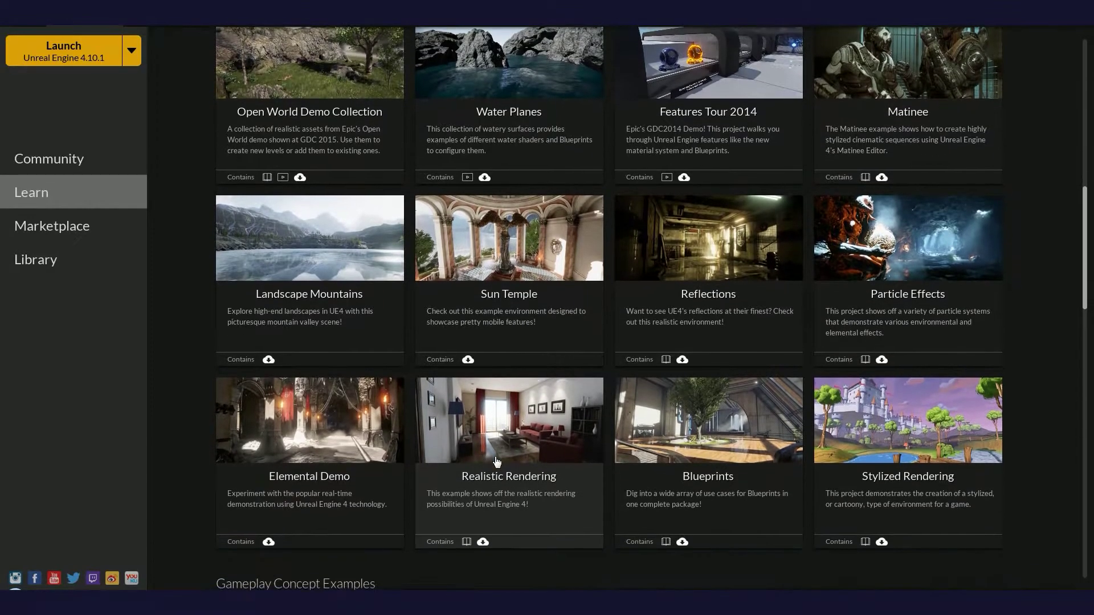
click(480, 434)
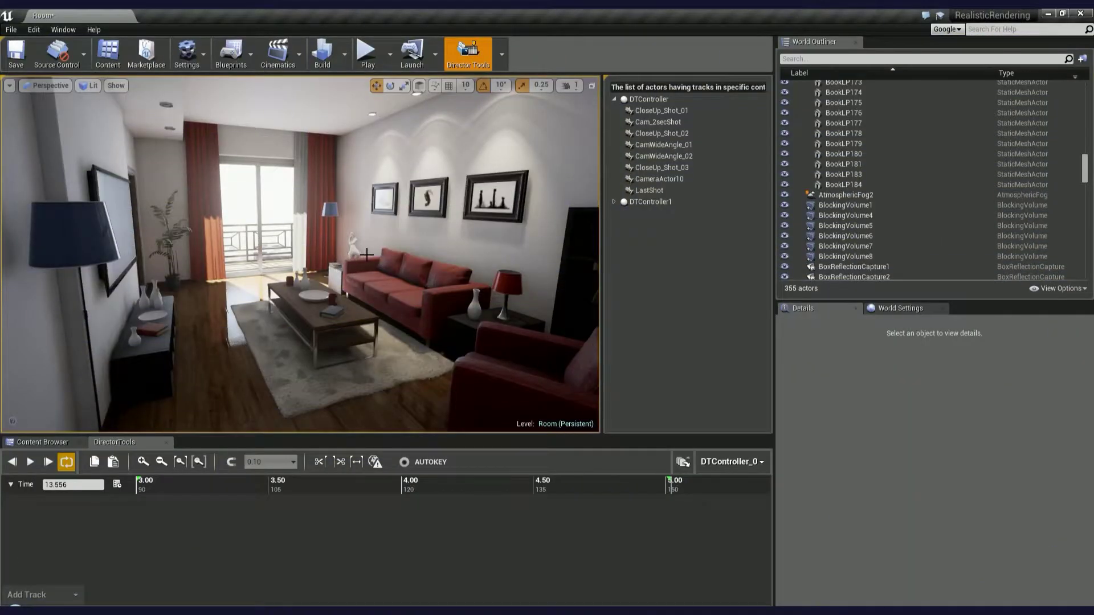
Look around the Room level and inspect the CloseUp_Shot_02 and CloseUp_Shot_03 camera tracks.
right_drag(366, 254, 357, 218)
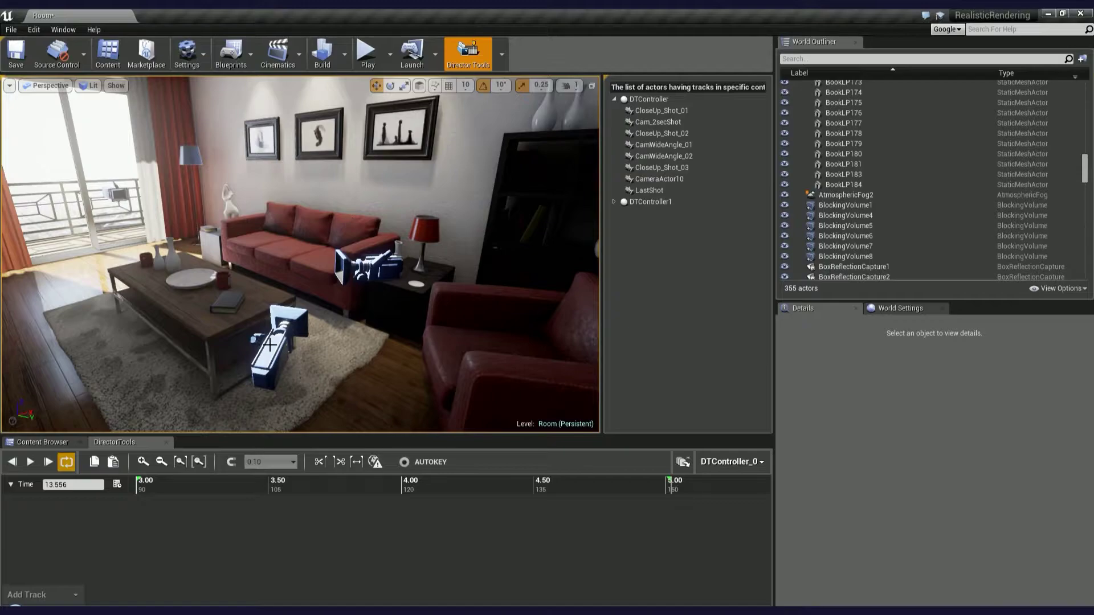
click(270, 344)
scroll(248, 491, down, 6)
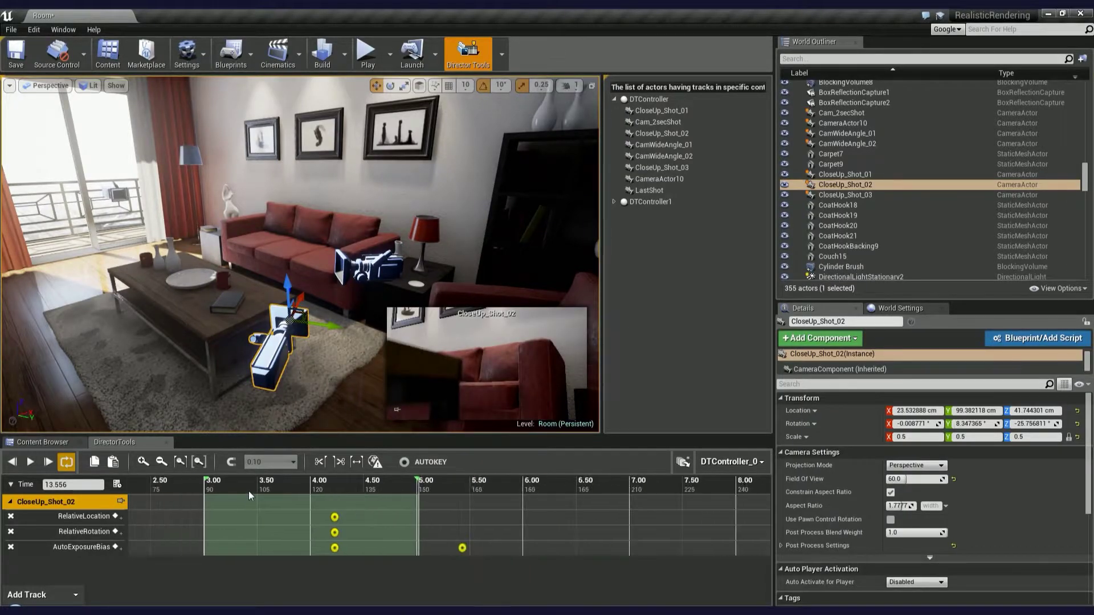
drag(473, 495, 342, 497)
click(385, 288)
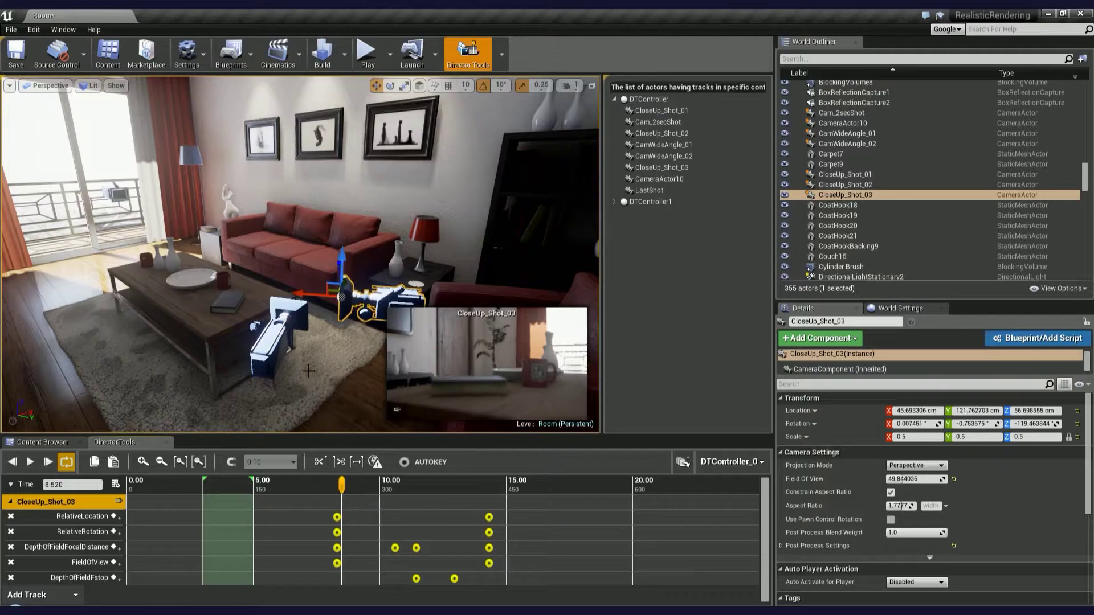
key(Escape)
mouse_move(303, 358)
right_down()
mouse_move(216, 349)
mouse_move(301, 344)
right_up()
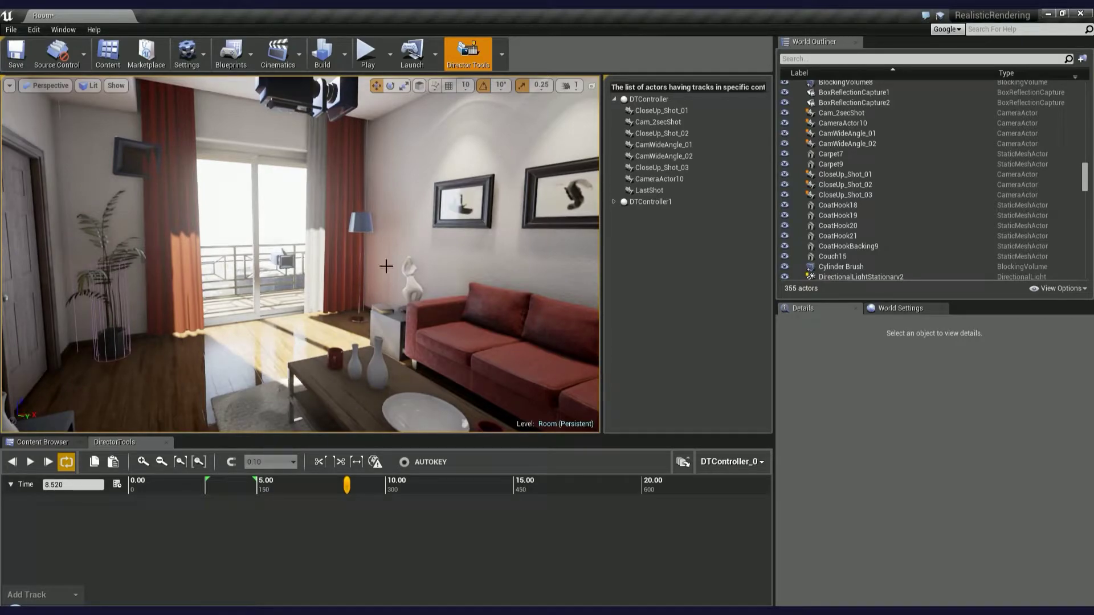
Open the Director Tools Sequence Editor from its dropdown and maximize the window.
click(503, 48)
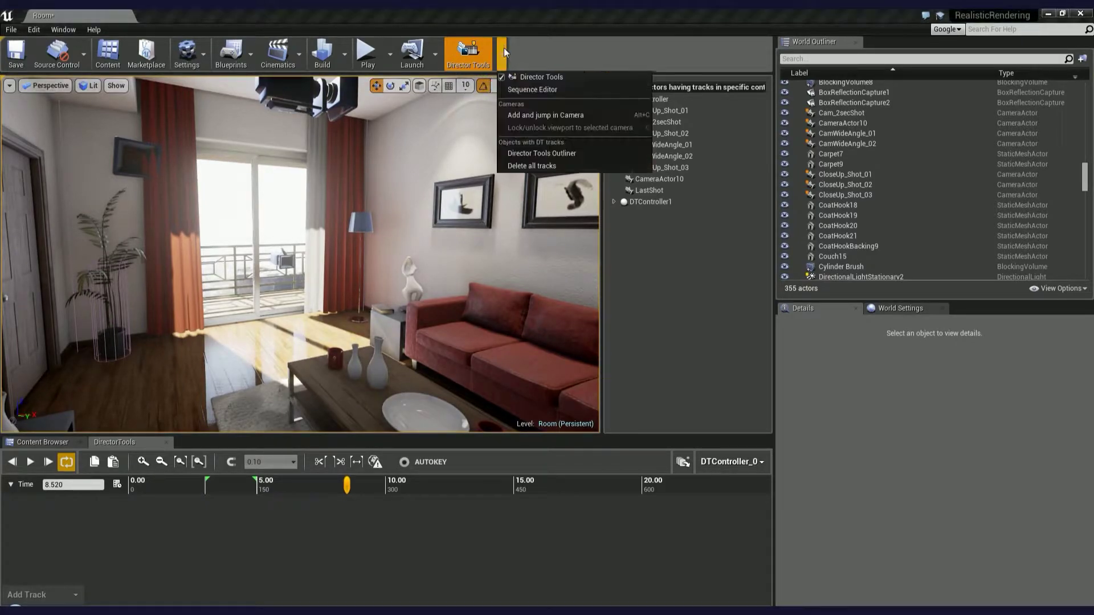
click(589, 88)
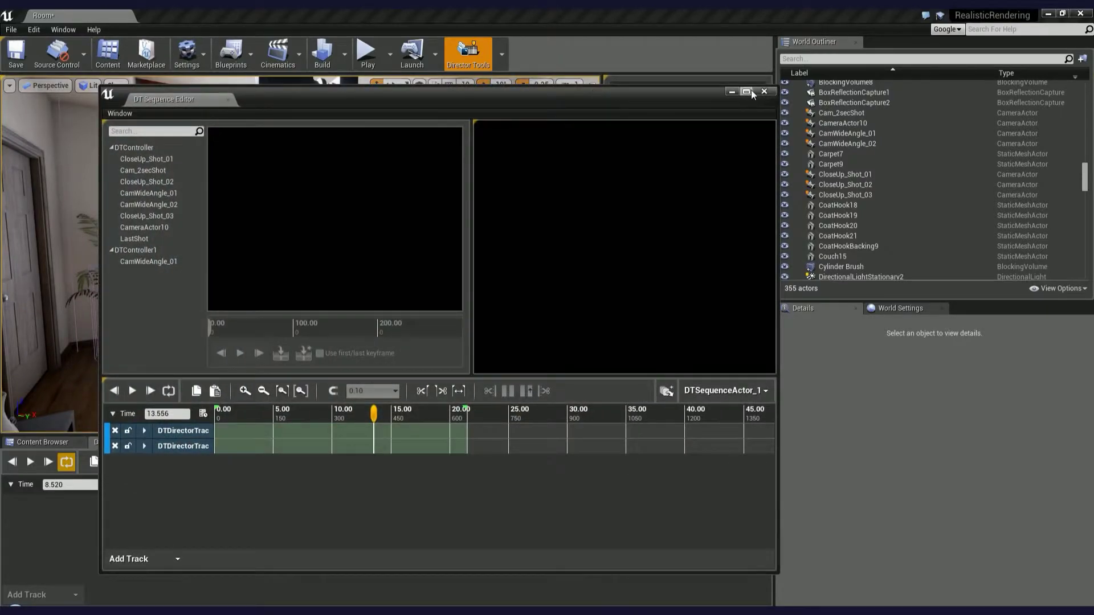
click(748, 89)
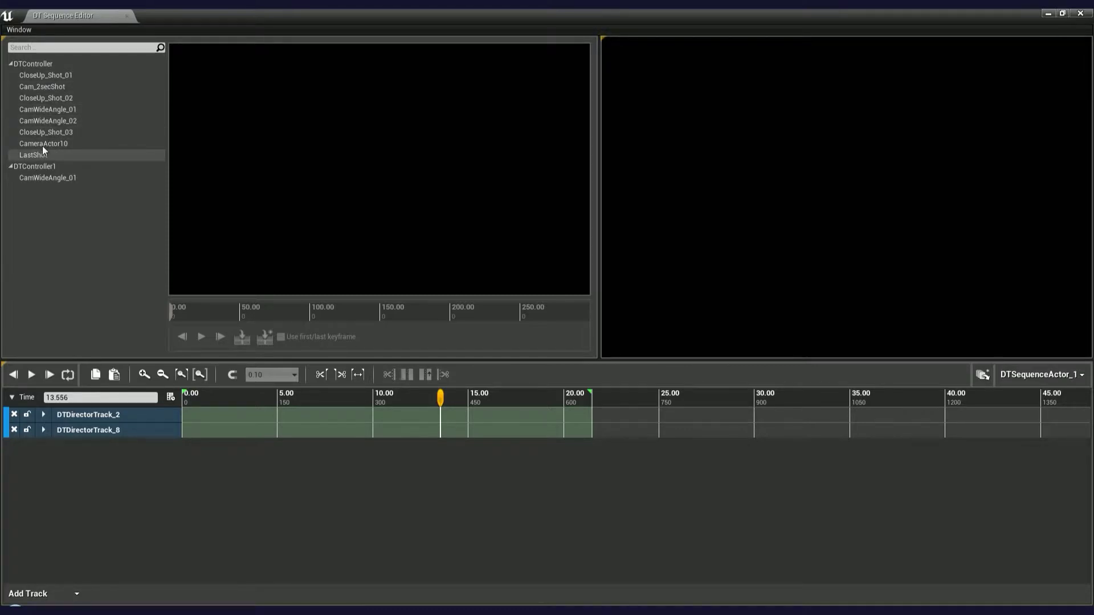
Collapse and re-expand the DTController camera group, then move the time to about 8.7 seconds.
click(10, 64)
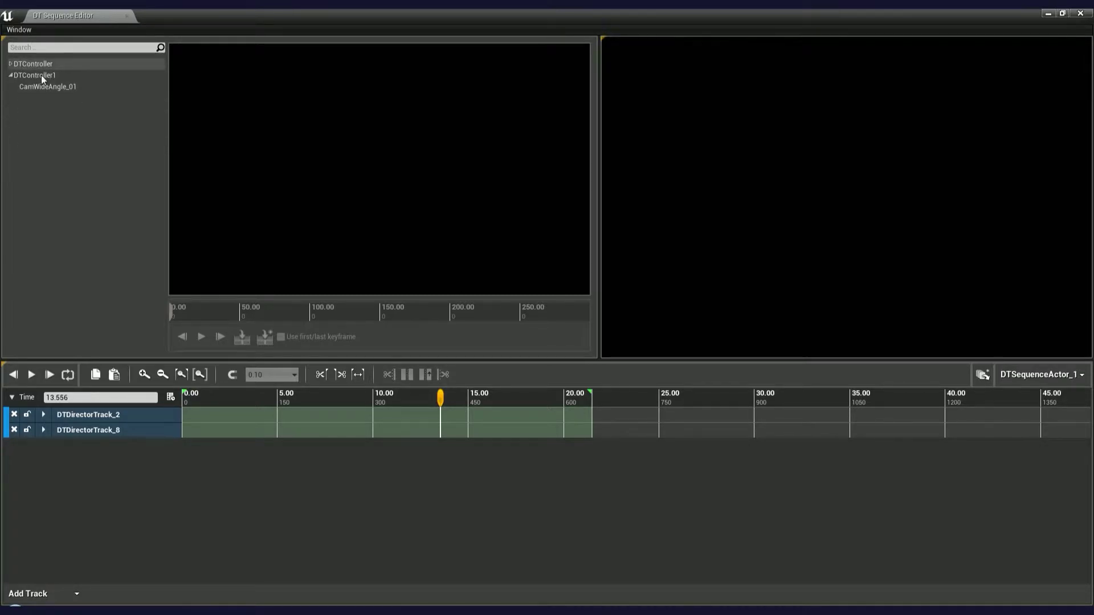
click(10, 64)
drag(241, 398, 317, 401)
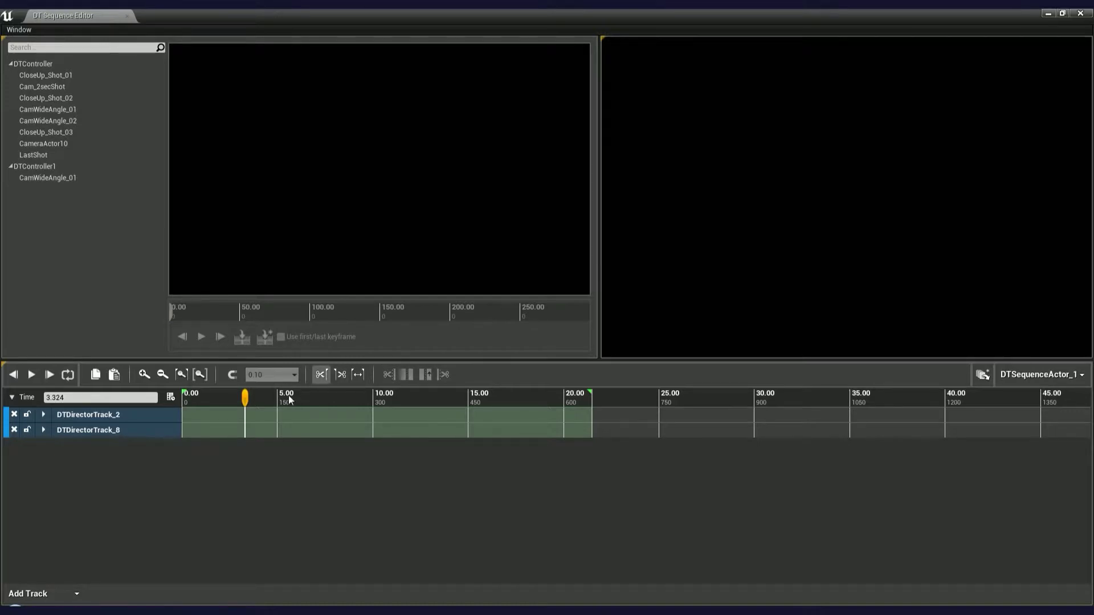
mouse_move(243, 395)
mouse_down()
mouse_move(198, 400)
mouse_move(225, 397)
mouse_up()
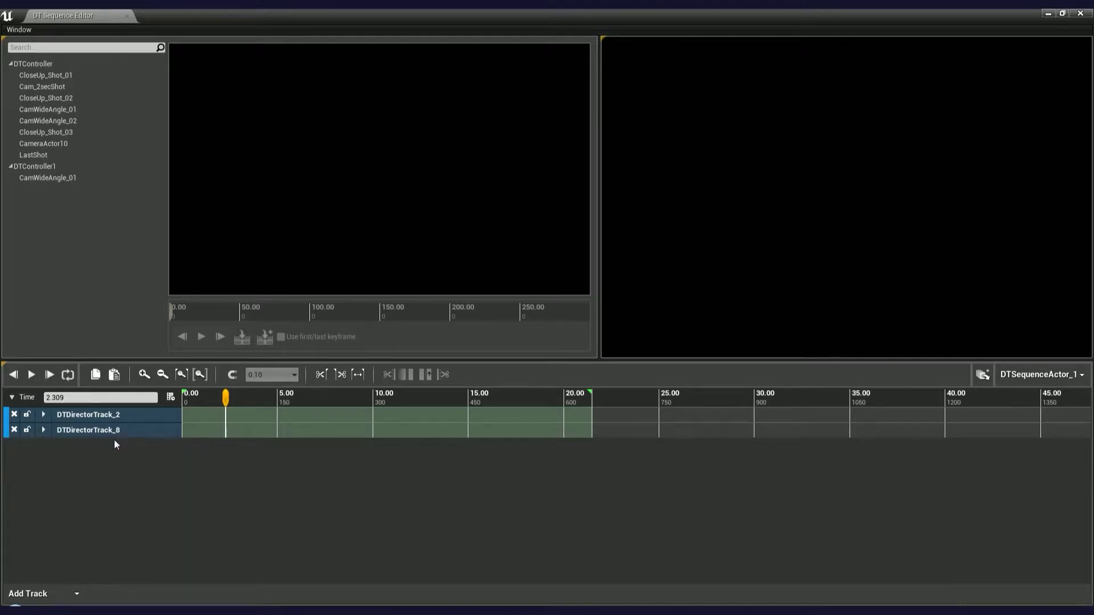
click(55, 590)
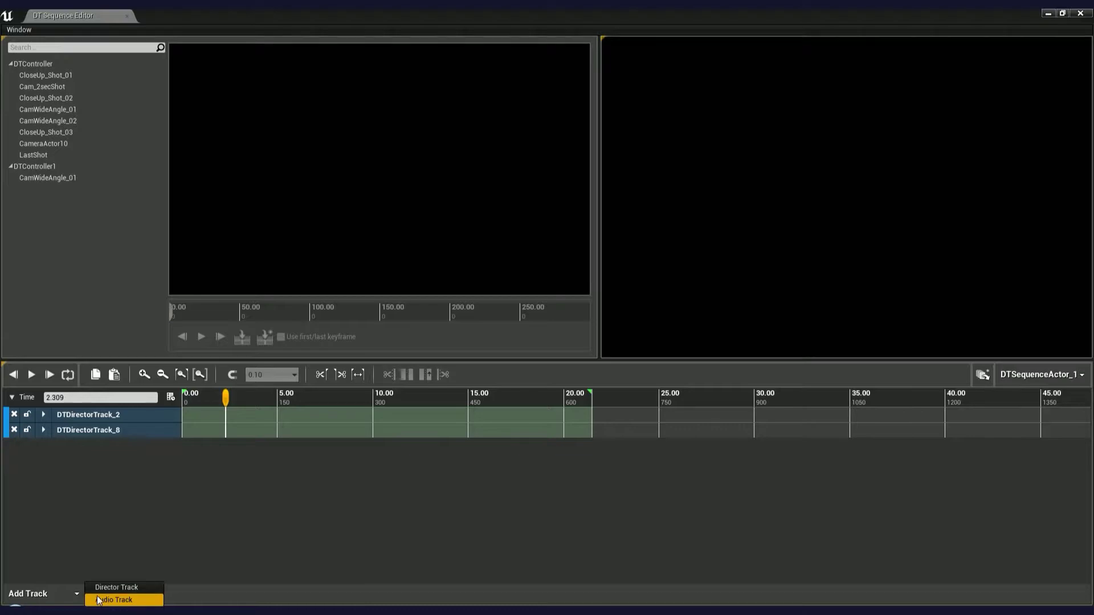
click(109, 513)
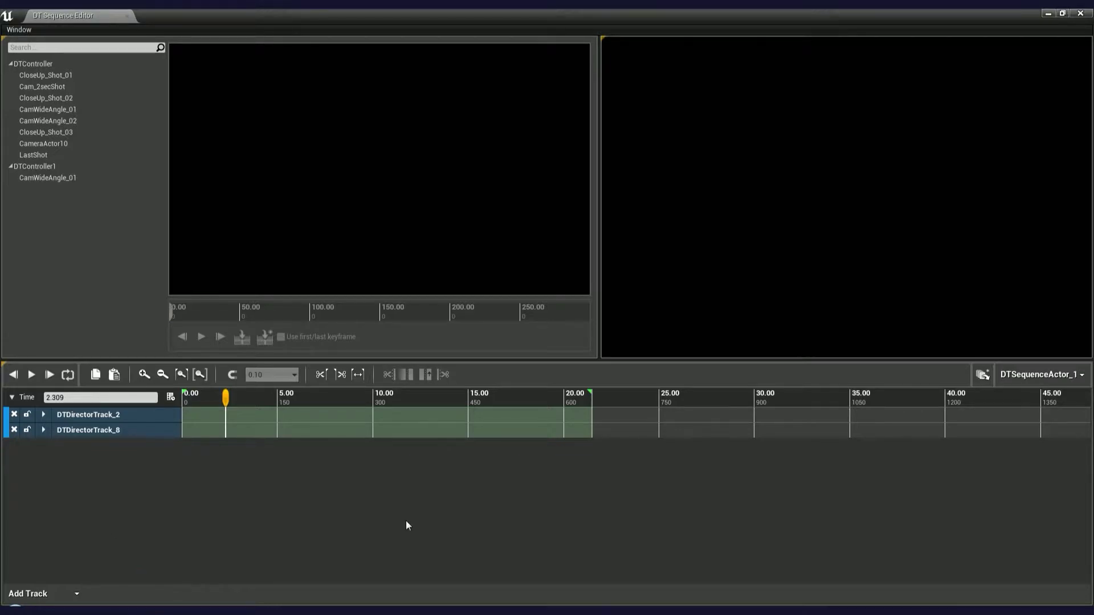
click(1047, 376)
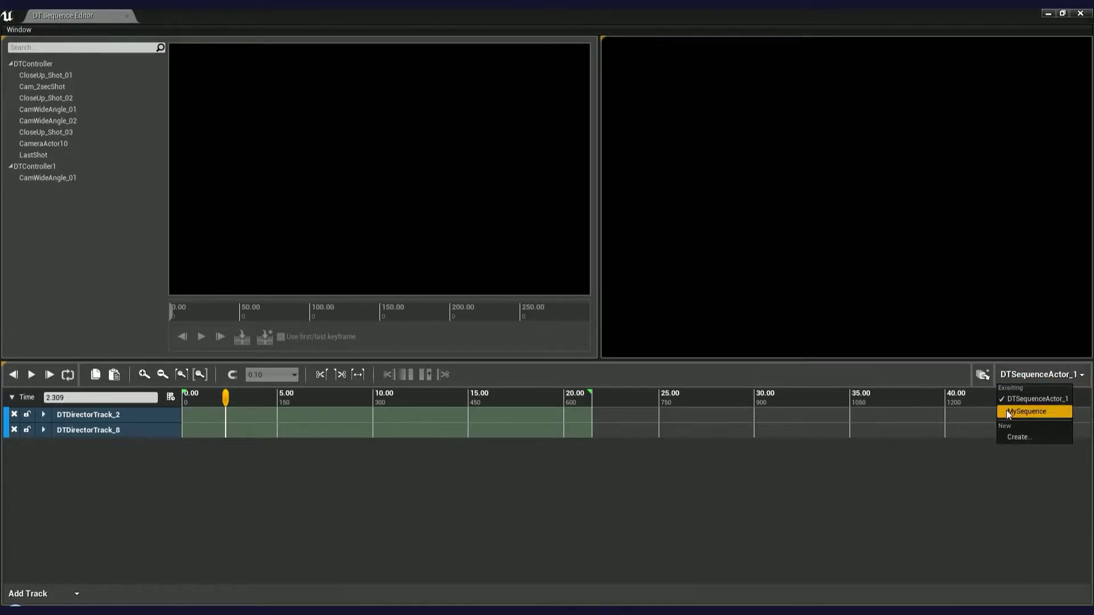
click(923, 456)
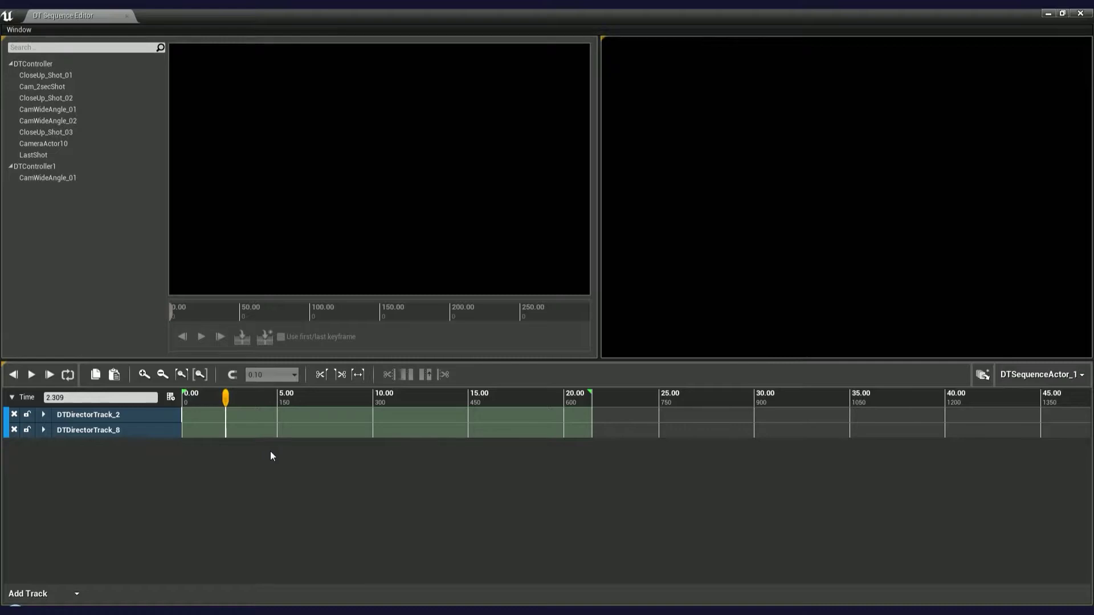
scroll(336, 394, up, 2)
scroll(286, 398, down, 3)
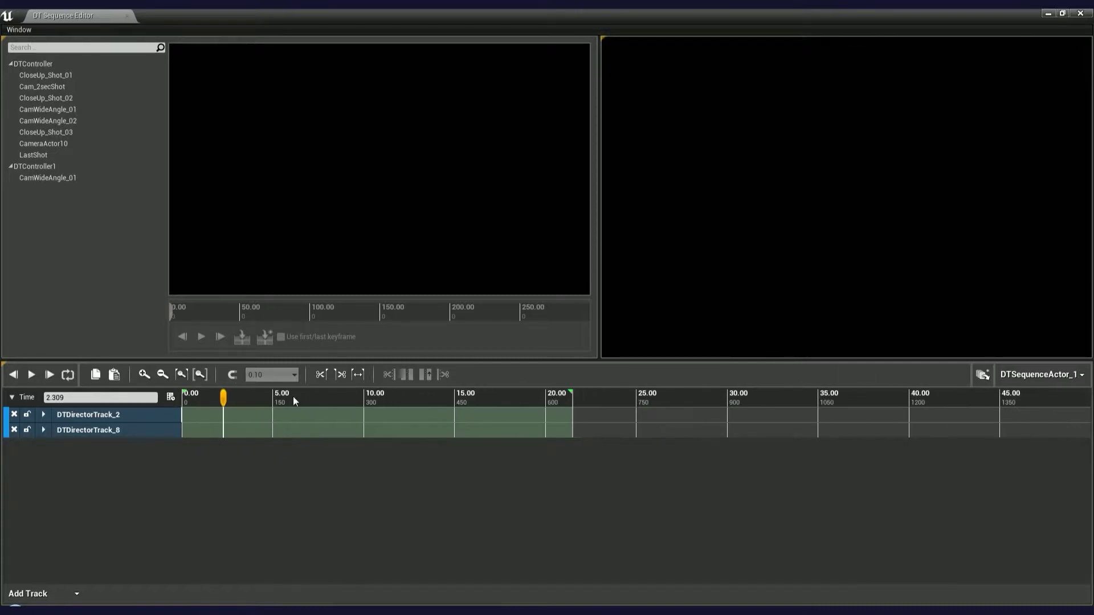
mouse_move(286, 397)
mouse_down()
mouse_move(311, 402)
mouse_move(295, 410)
mouse_up()
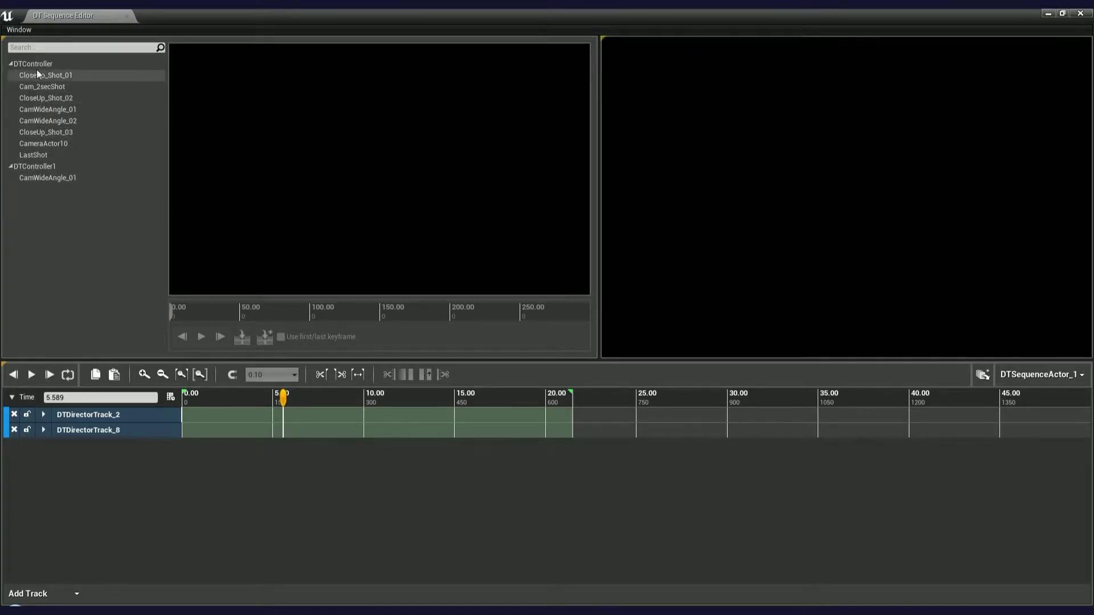
Preview CamWideAngle_02 and CamWideAngle_01, then drop CamWideAngle_01 onto DTDirectorTrack_8 at time 0.
click(71, 121)
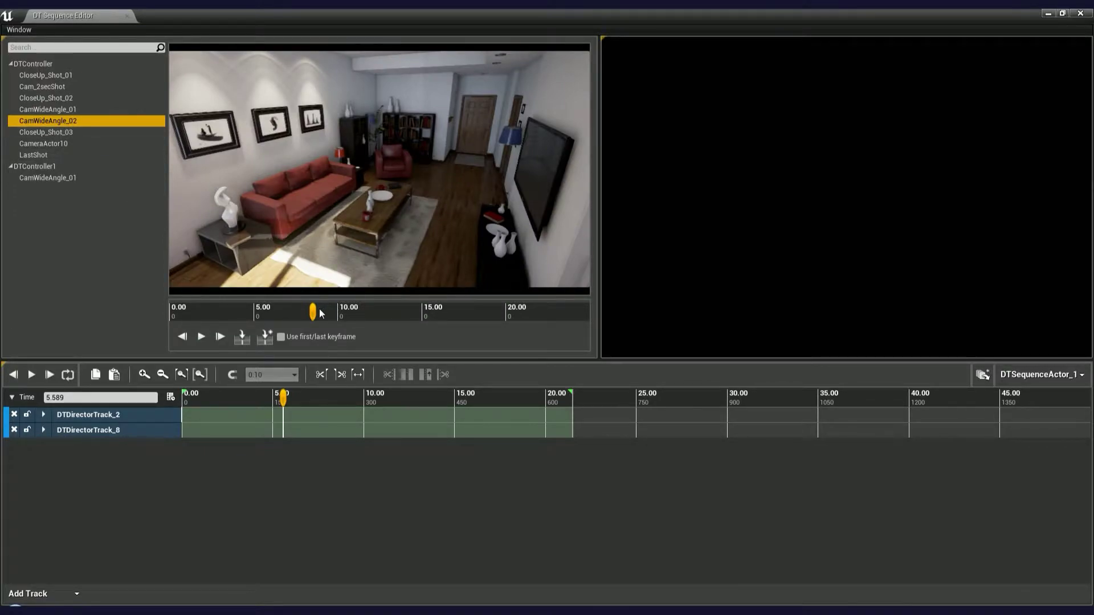
drag(319, 308, 270, 315)
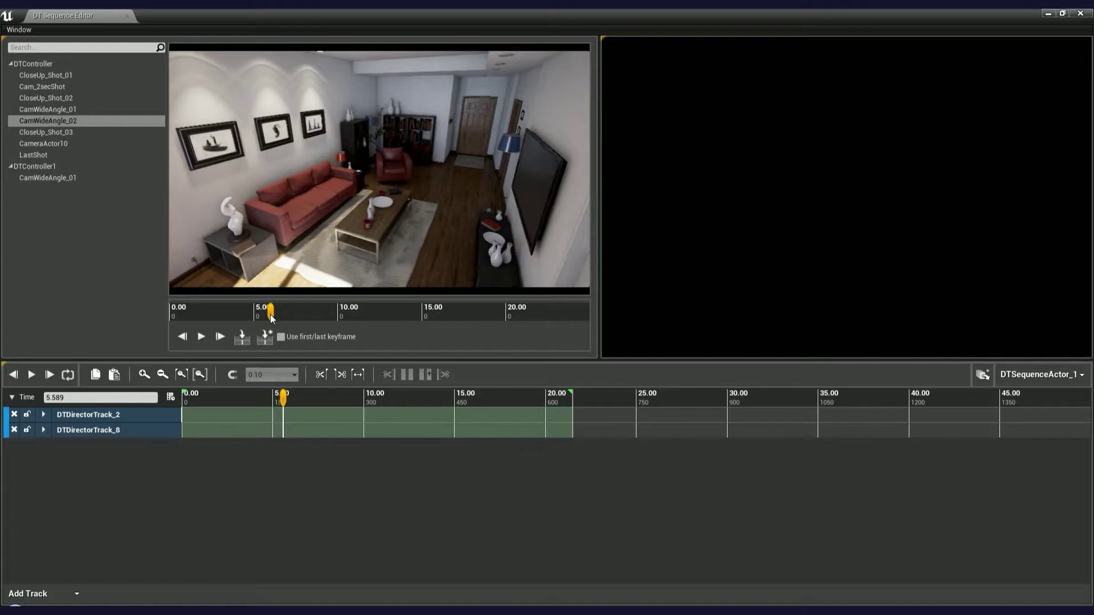
click(56, 110)
drag(261, 311, 190, 317)
drag(65, 112, 198, 432)
Set the sequence time to 3 and add CamWideAngle_02 as a shot there.
click(208, 416)
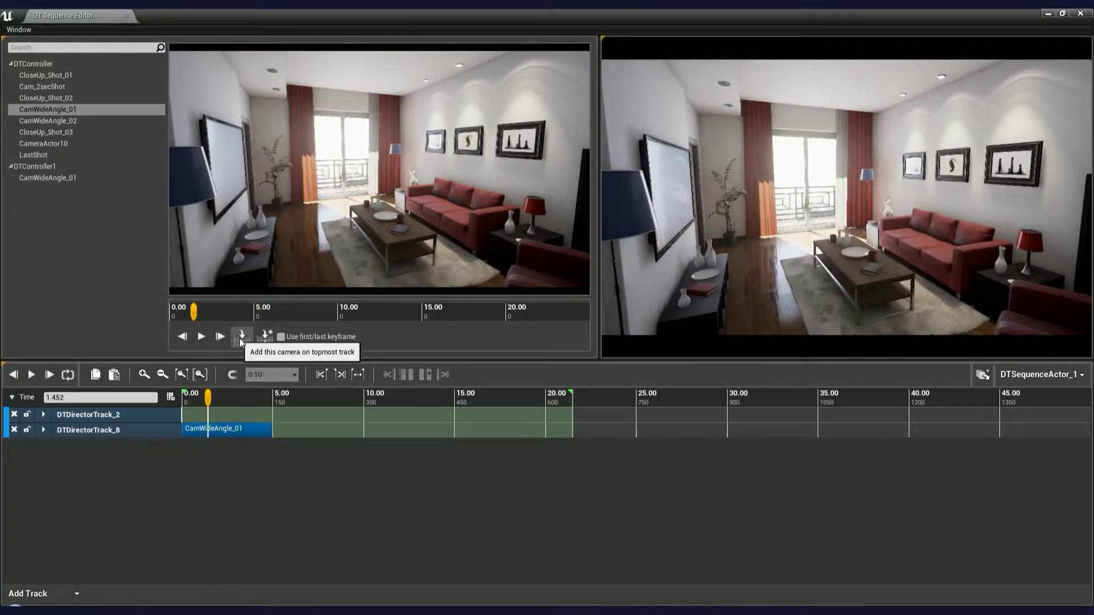
click(34, 119)
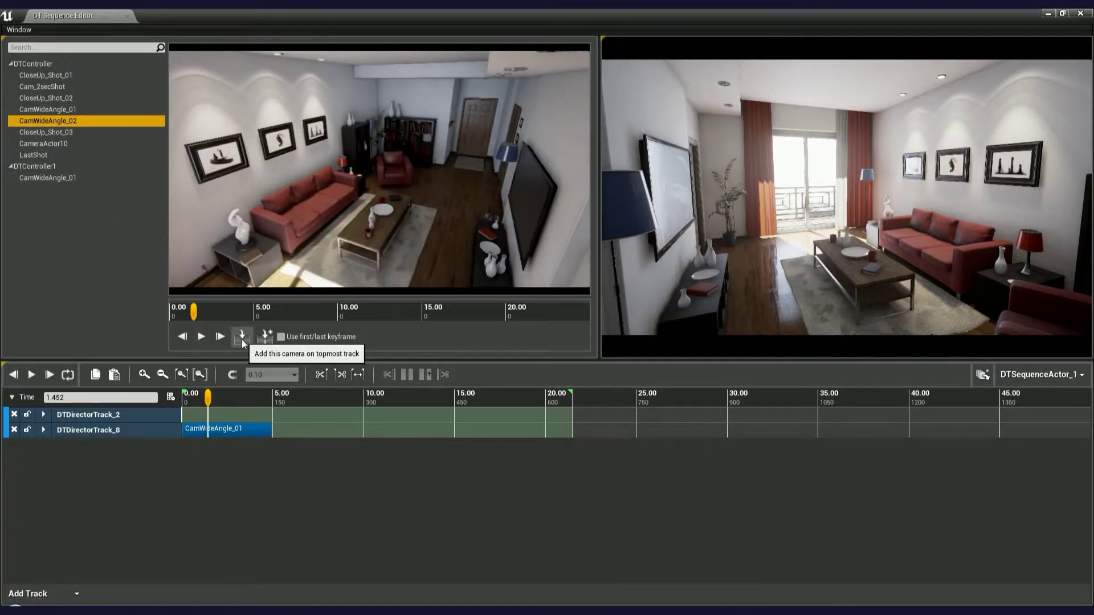
drag(208, 397, 238, 402)
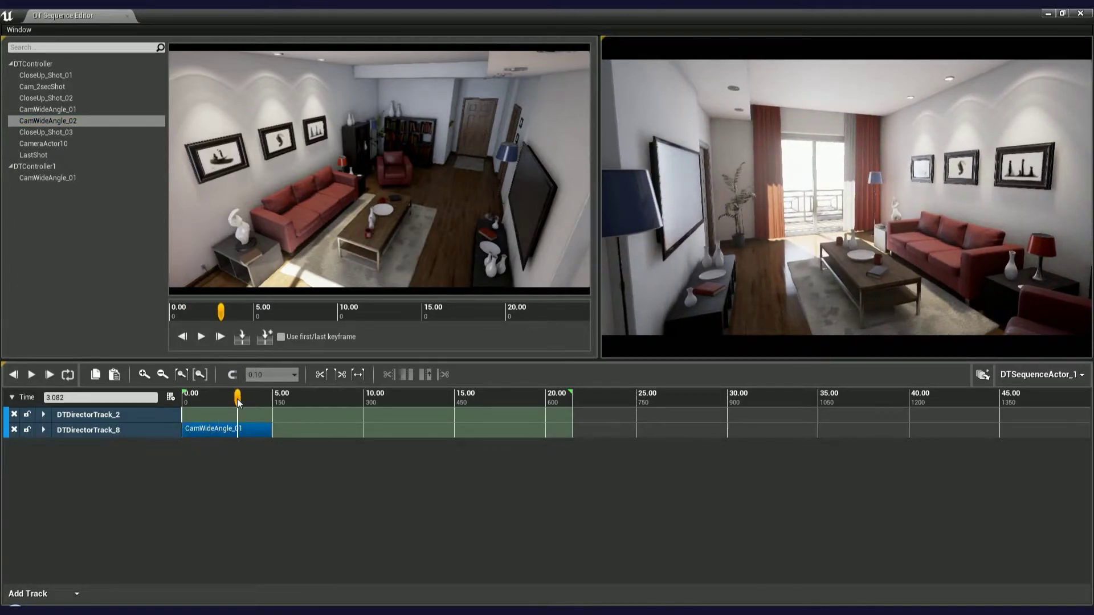
double_click(75, 398)
text(3)
key(Return)
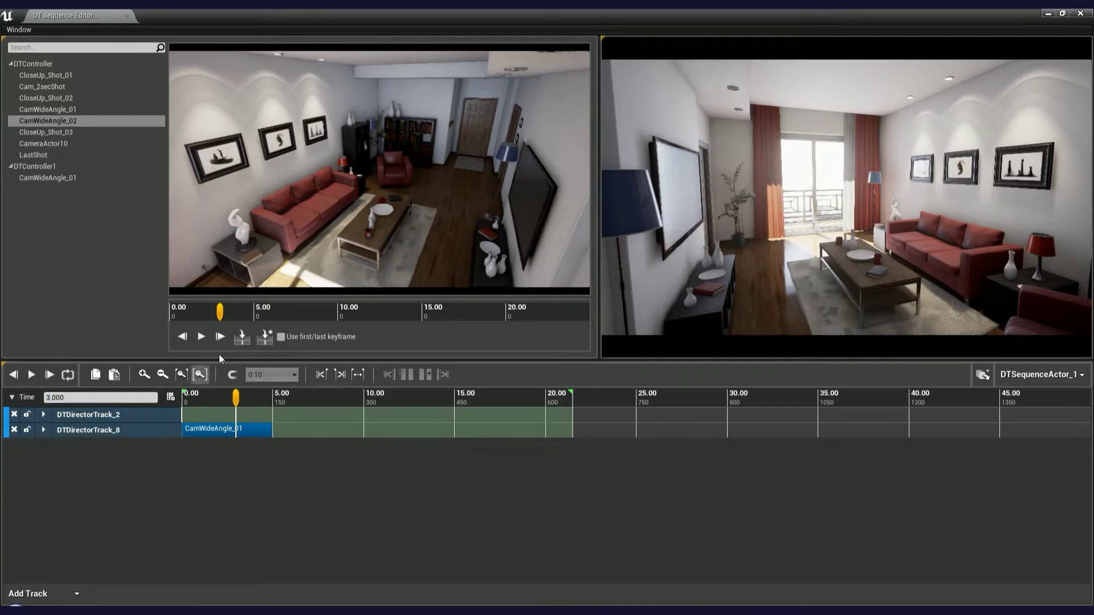
click(241, 336)
Add CloseUp_Shot_02 as a shot on a new track at about 5.6 seconds.
drag(236, 399, 267, 404)
click(63, 99)
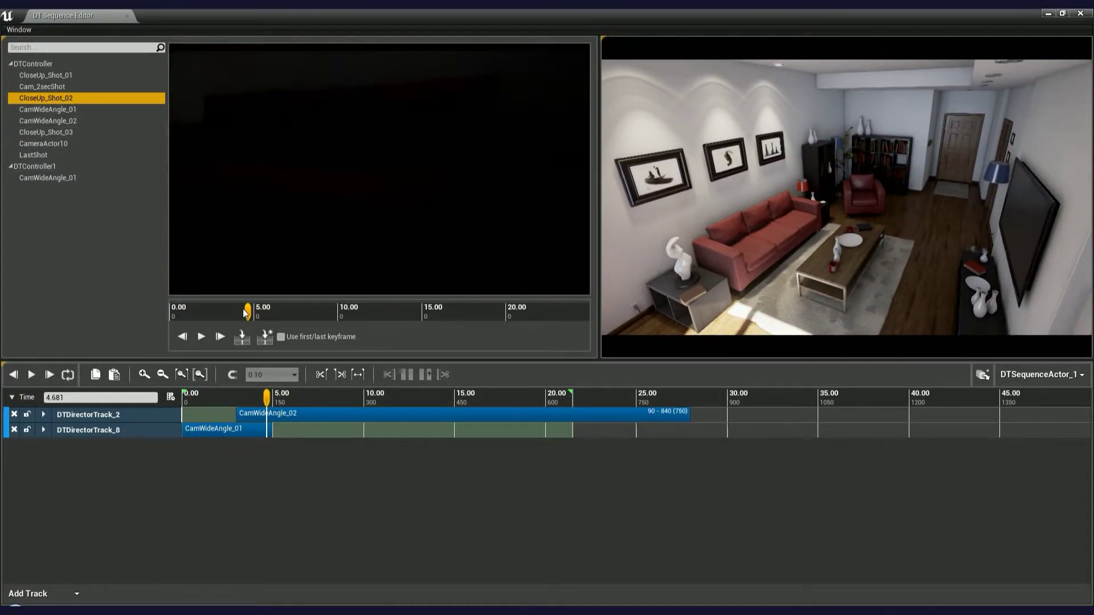
drag(247, 313, 269, 313)
mouse_move(266, 398)
mouse_down()
mouse_move(283, 398)
mouse_move(221, 401)
mouse_move(325, 400)
mouse_move(357, 416)
mouse_move(272, 408)
mouse_up()
click(265, 338)
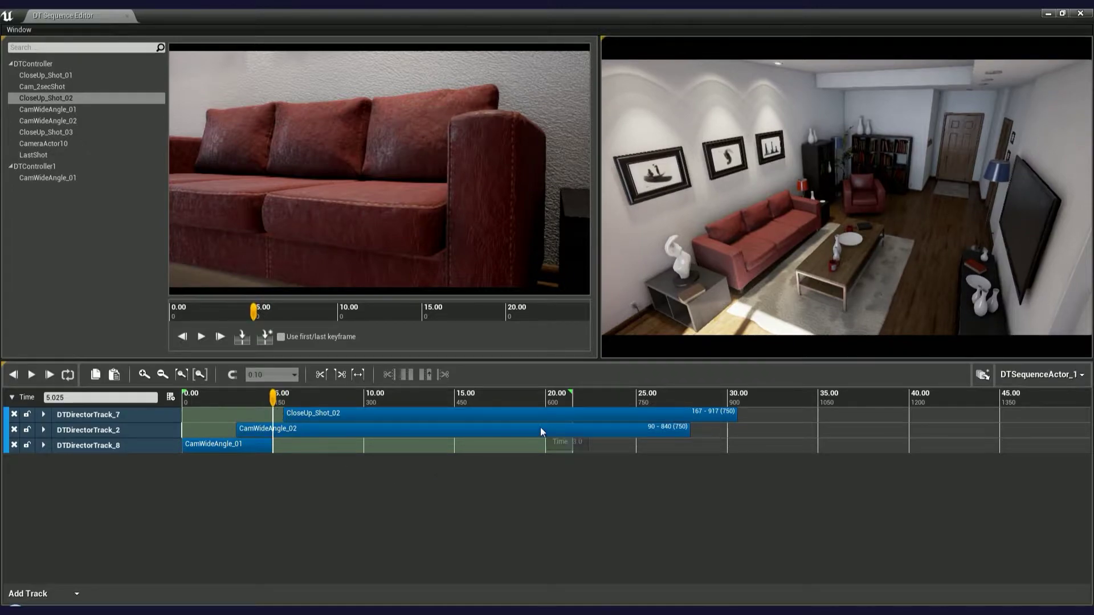
click(562, 416)
click(566, 434)
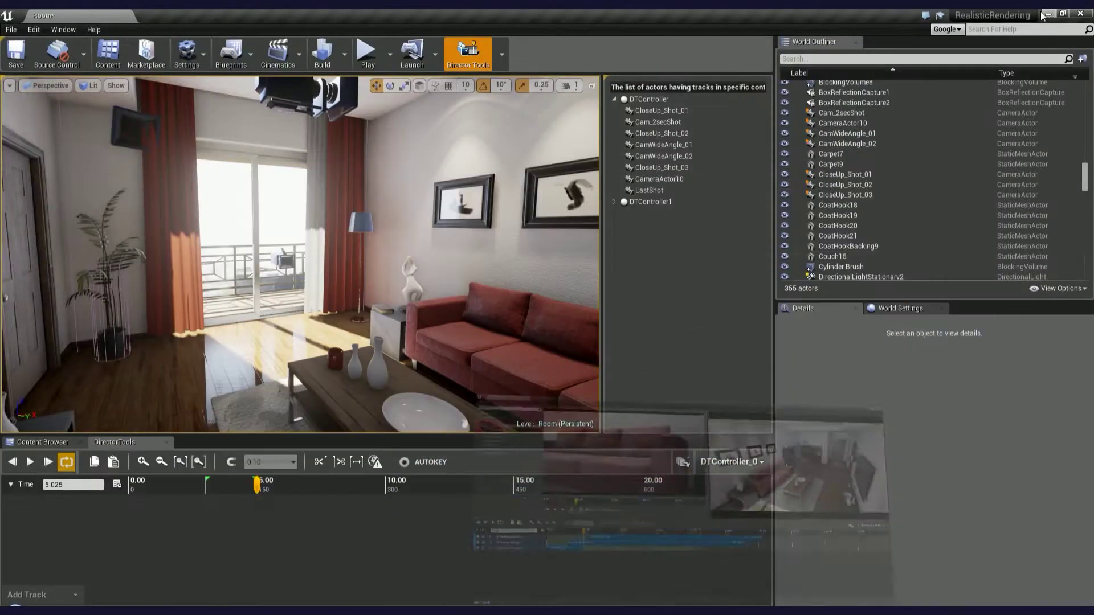
Set the Director Tools sequence duration to 25 in the time settings popup.
click(1048, 14)
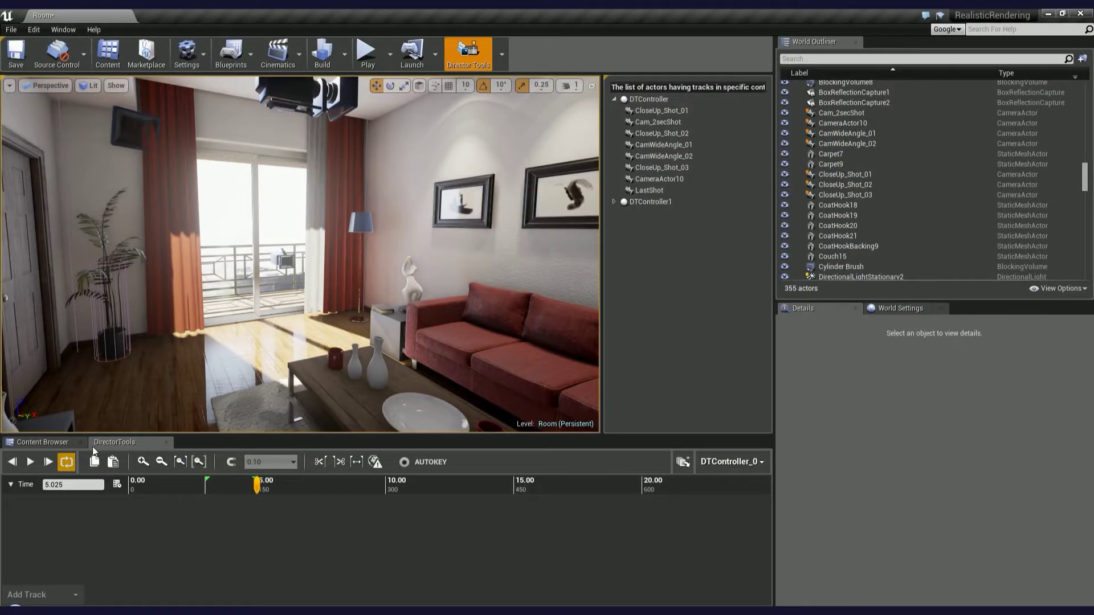
click(116, 482)
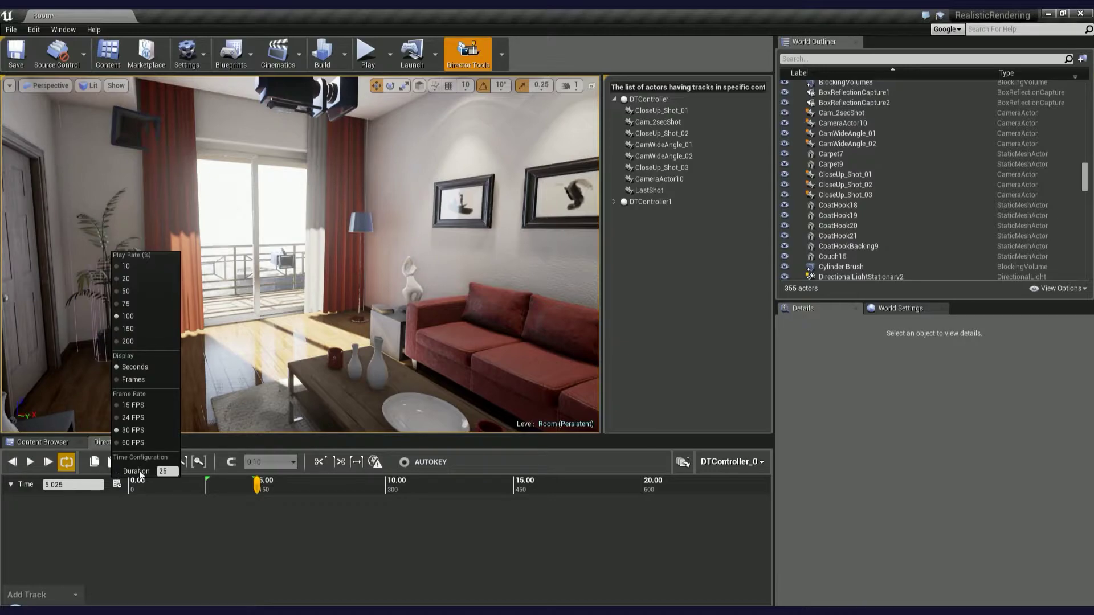
click(166, 472)
click(169, 508)
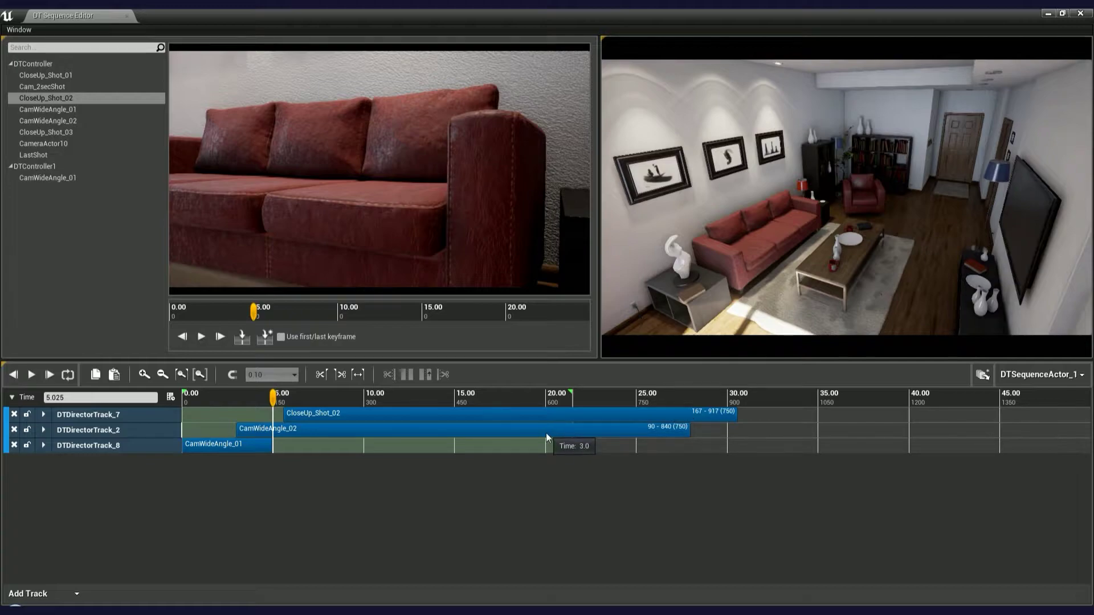
Trim CloseUp_Shot_02 to end at frame 889, deselect it, and close the DT Sequence Editor.
mouse_move(735, 414)
mouse_down()
mouse_move(651, 416)
mouse_move(719, 417)
mouse_up()
click(603, 486)
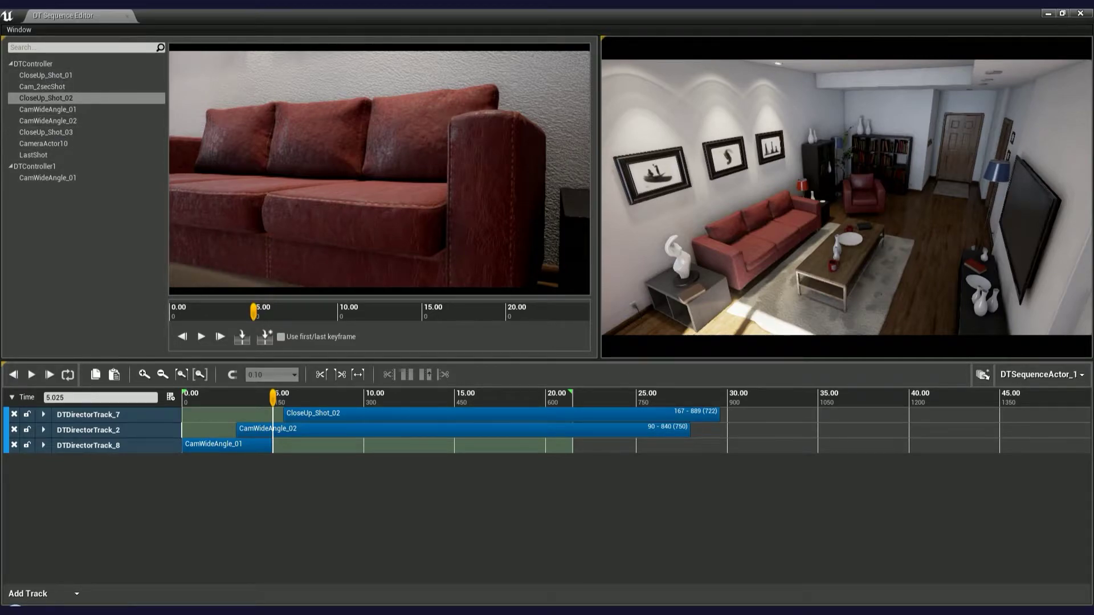
click(1047, 14)
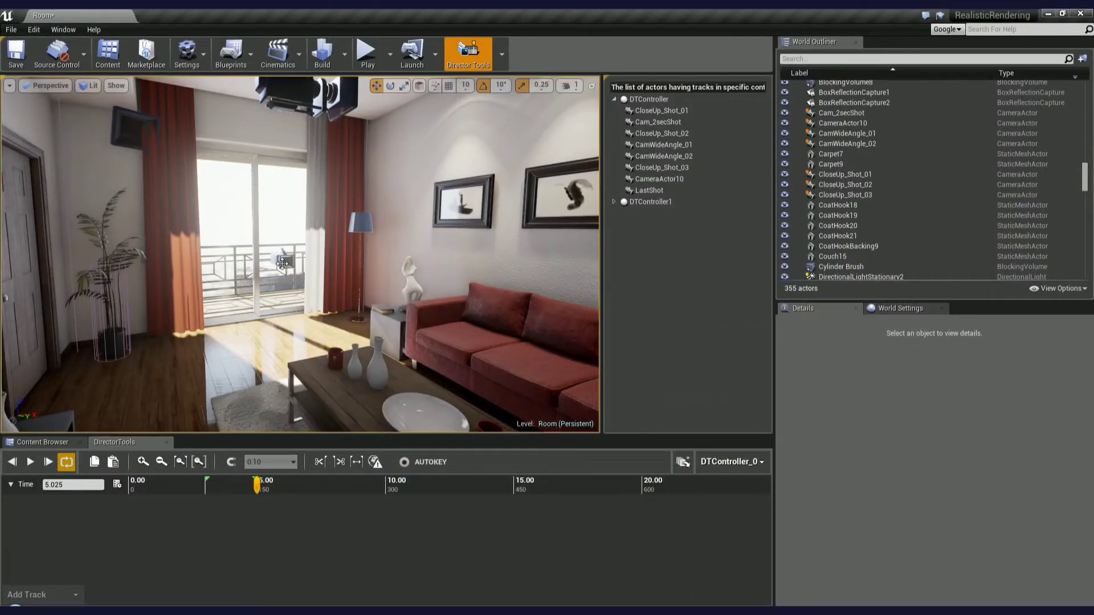
Select Cam_2secShot, fit the timeline to its keyframes, and play its move from about 3.17 seconds.
click(282, 263)
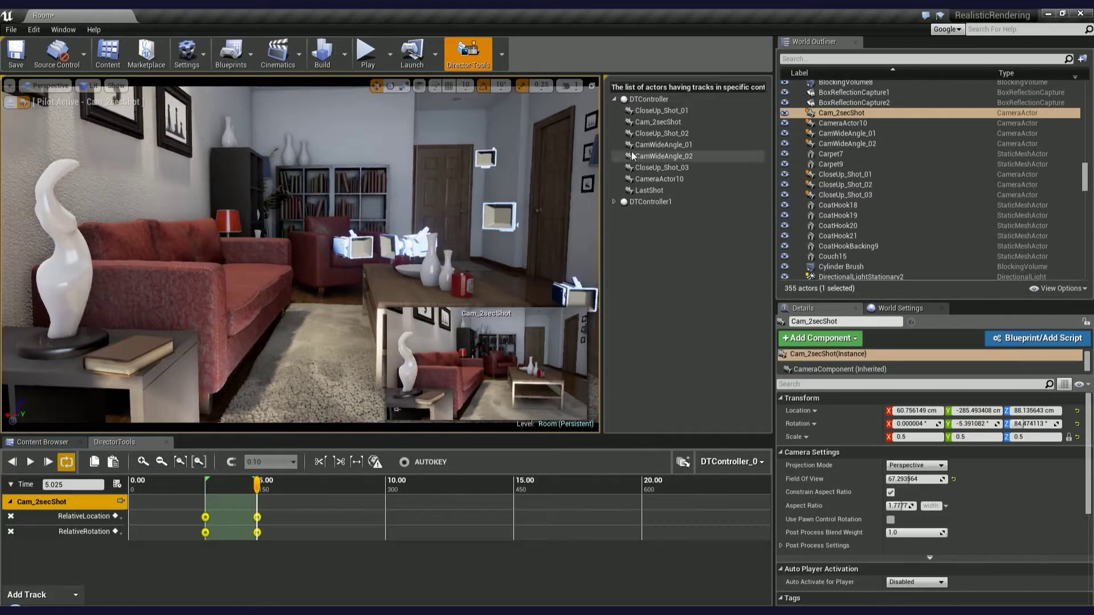
click(652, 123)
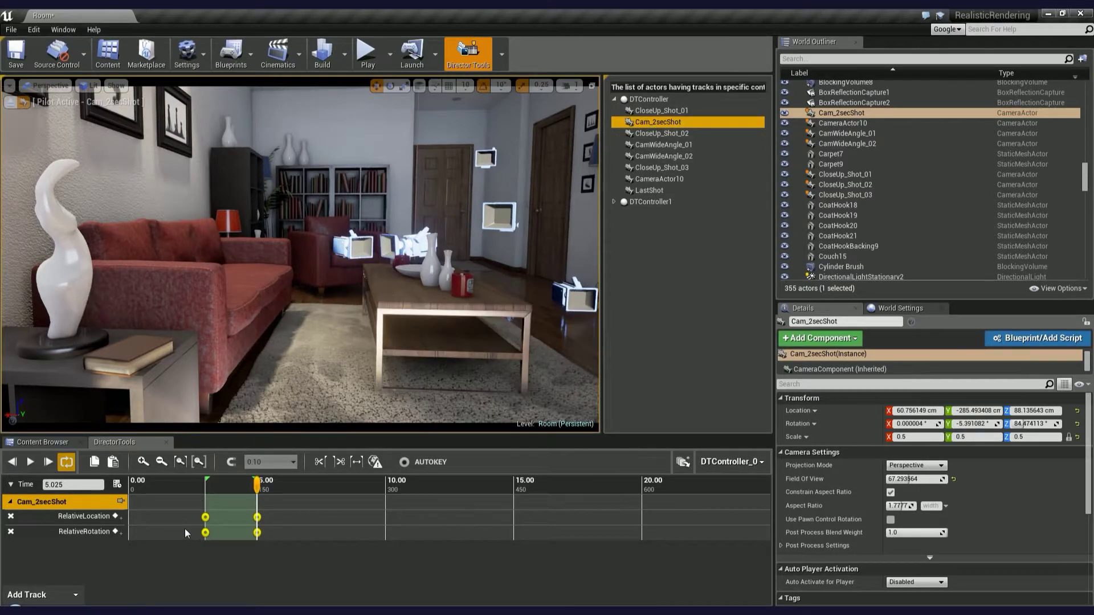
click(199, 461)
scroll(325, 483, down, 3)
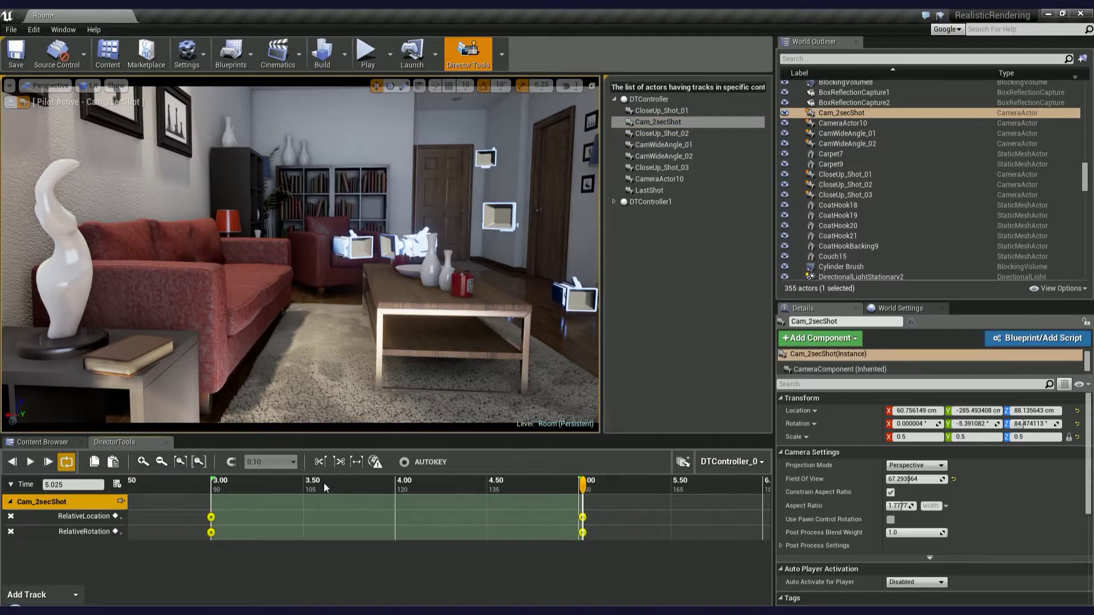
click(243, 483)
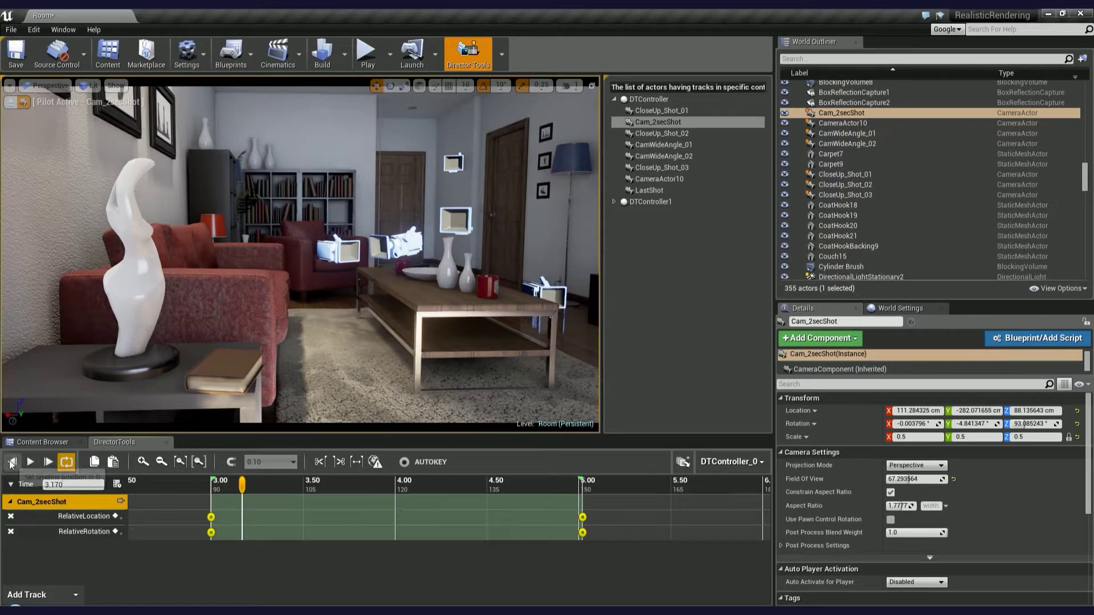
click(51, 462)
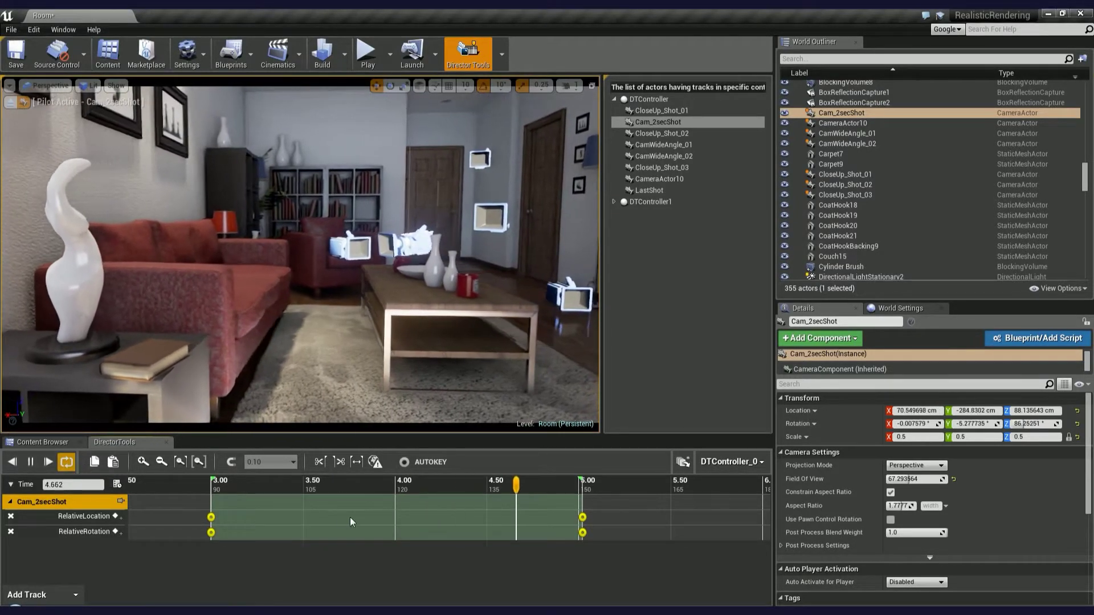
click(30, 462)
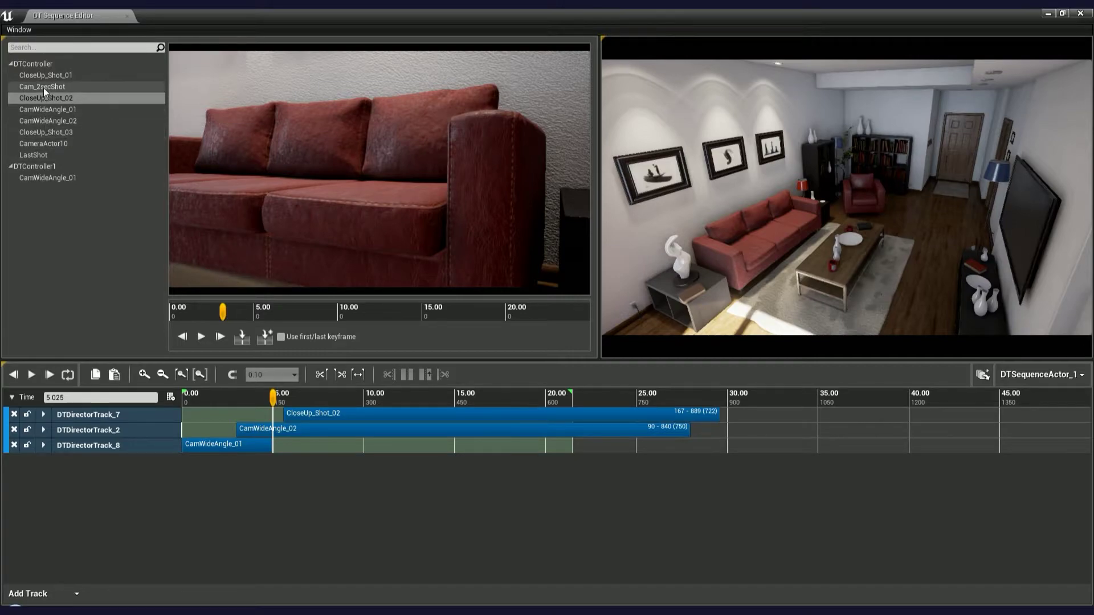
Add Cam_2secShot to a new track limited to its first and last keyframes (frames 90–150), then scrub it.
click(61, 87)
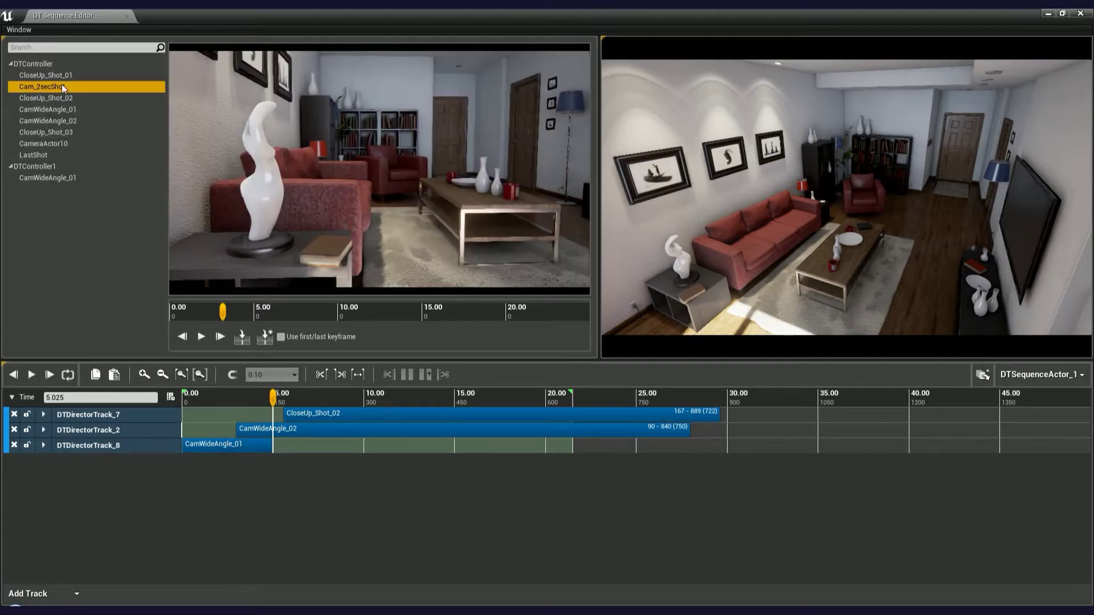
click(282, 336)
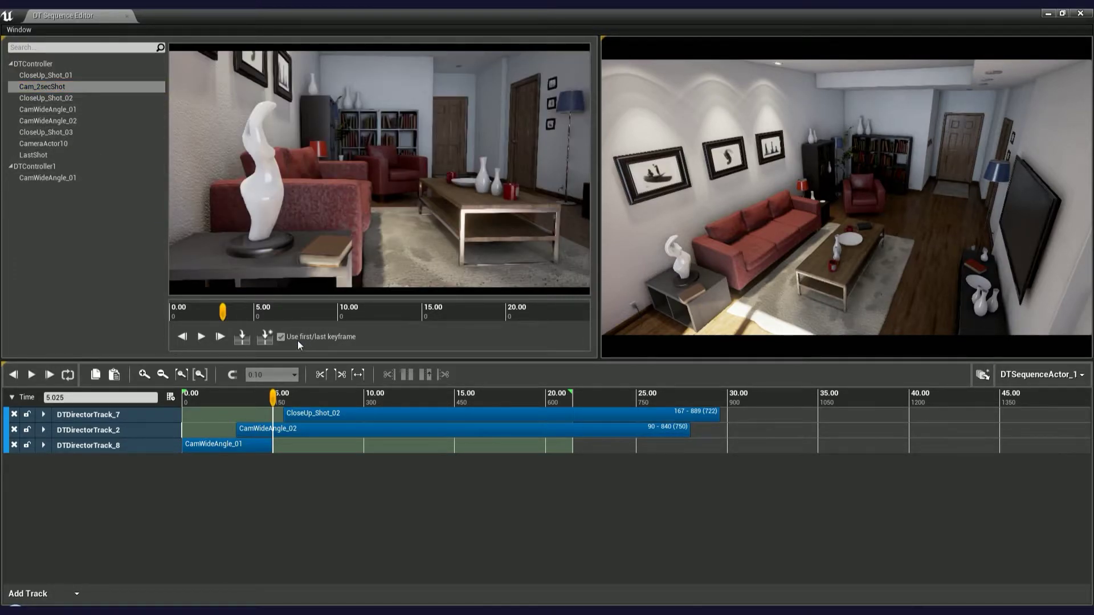
click(263, 338)
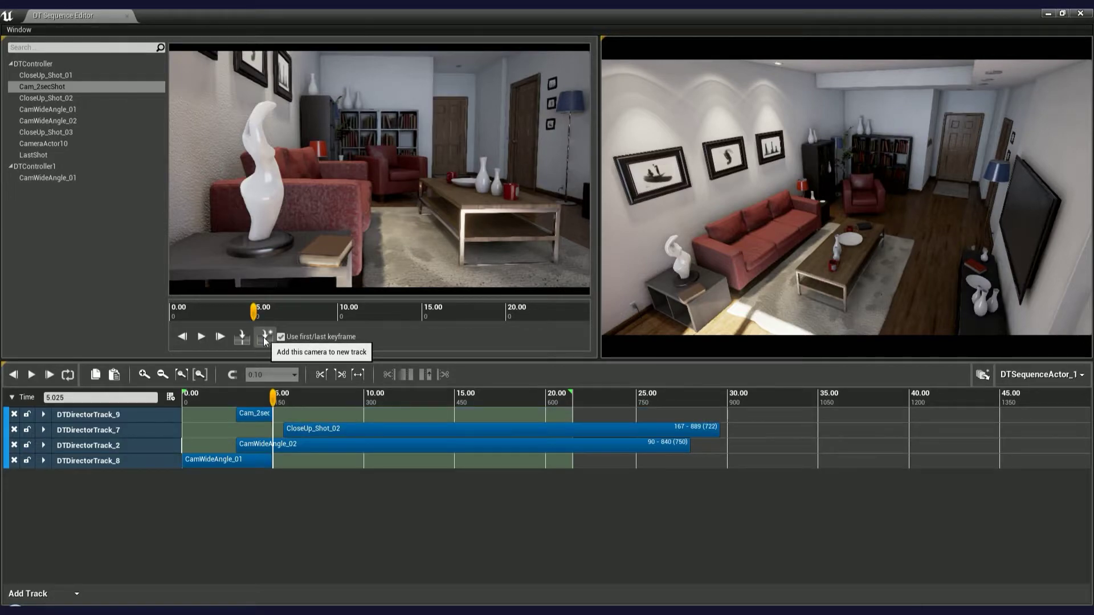
scroll(245, 426, up, 5)
scroll(299, 397, up, 3)
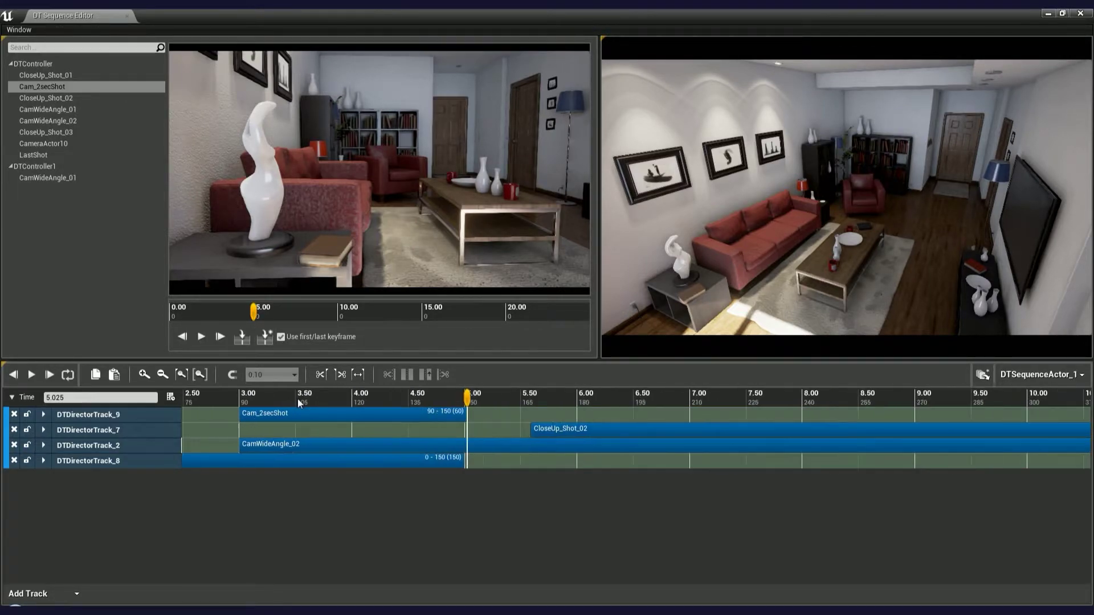
drag(467, 395, 387, 395)
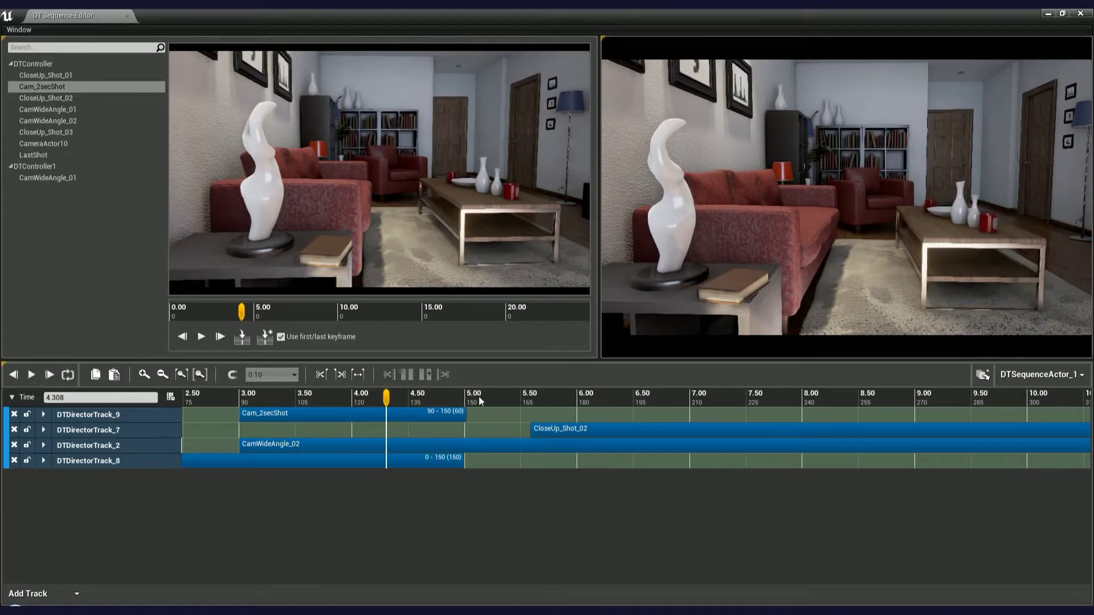
drag(405, 400, 308, 405)
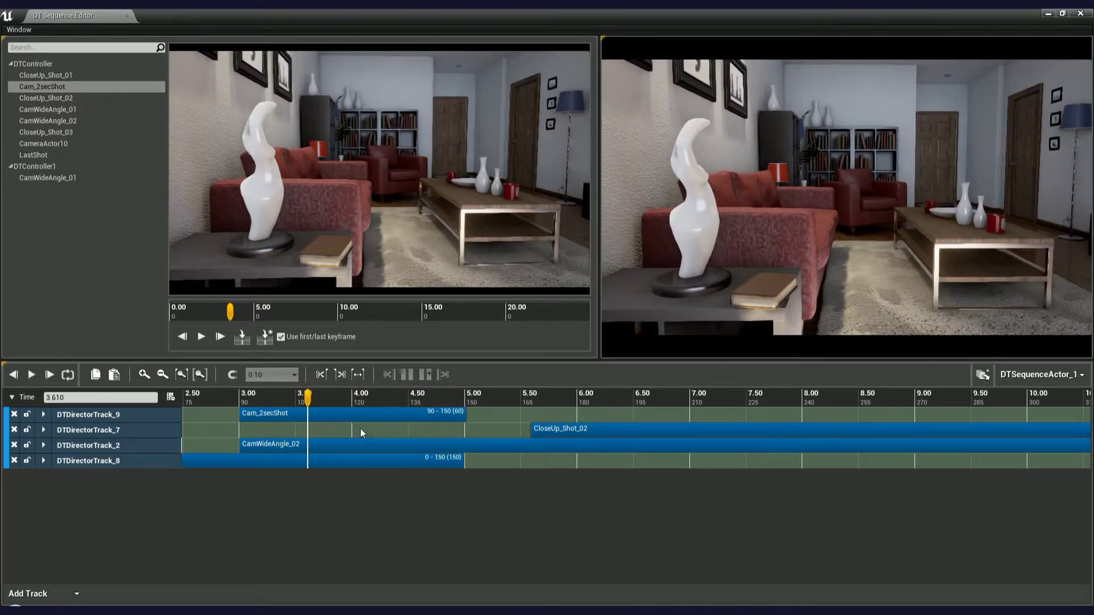
Move CloseUp_Shot_02 earlier and trim both ends to span about 4.4–15.5 seconds, ending at frame 465.
scroll(326, 412, up, 3)
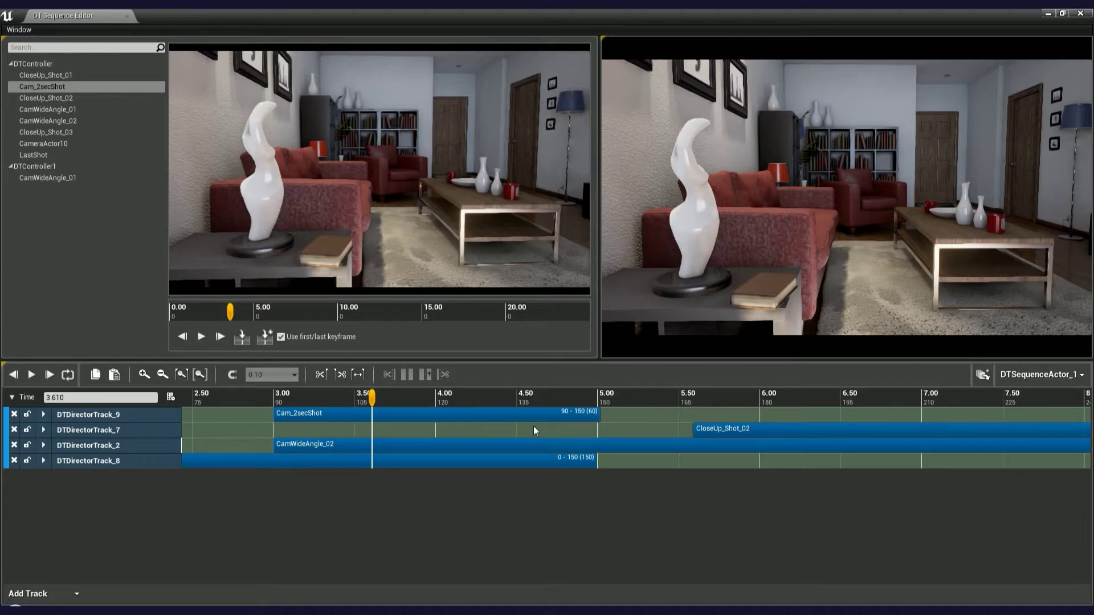
scroll(533, 426, down, 6)
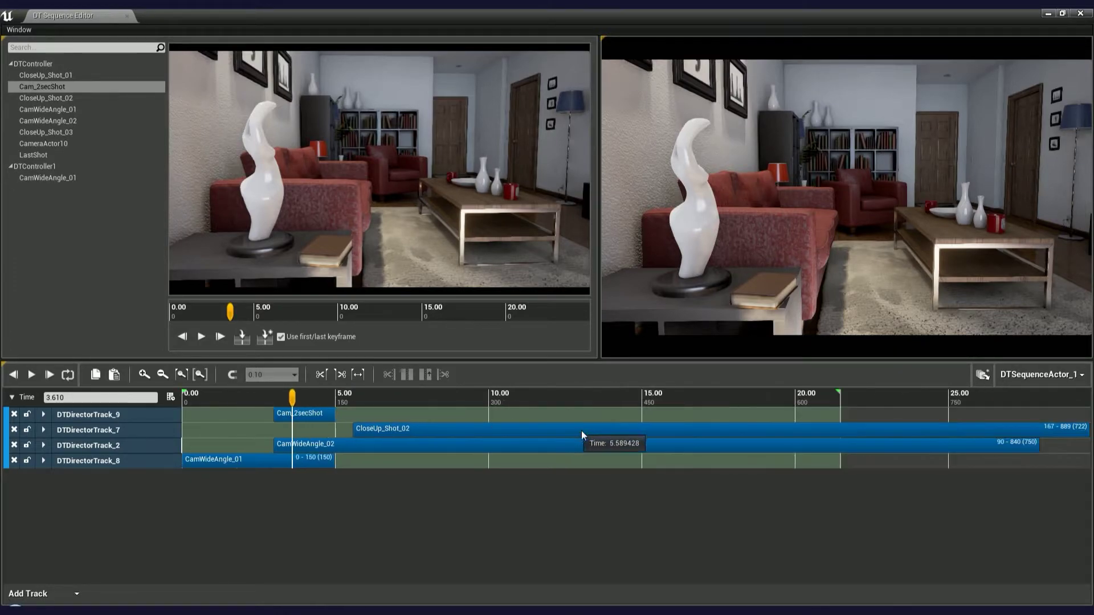
click(549, 428)
scroll(517, 429, down, 3)
drag(524, 431, 636, 437)
drag(869, 430, 571, 432)
drag(290, 431, 435, 403)
Trim CloseUp_Shot_02 on DTDirectorTrack_7 so it ends at frame 290.
click(437, 403)
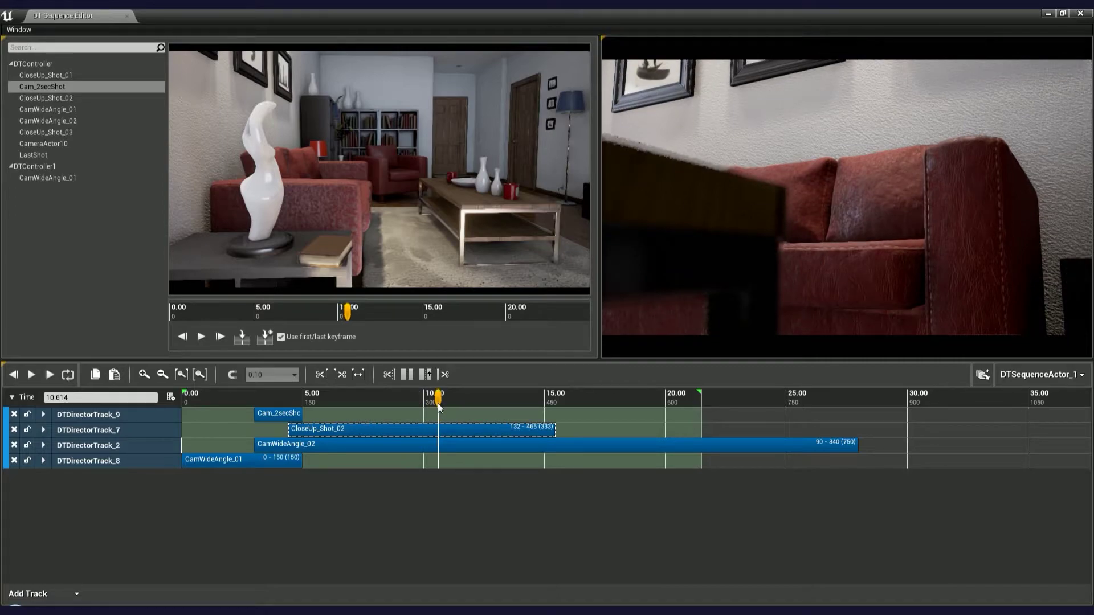
drag(555, 430, 556, 430)
drag(438, 397, 415, 404)
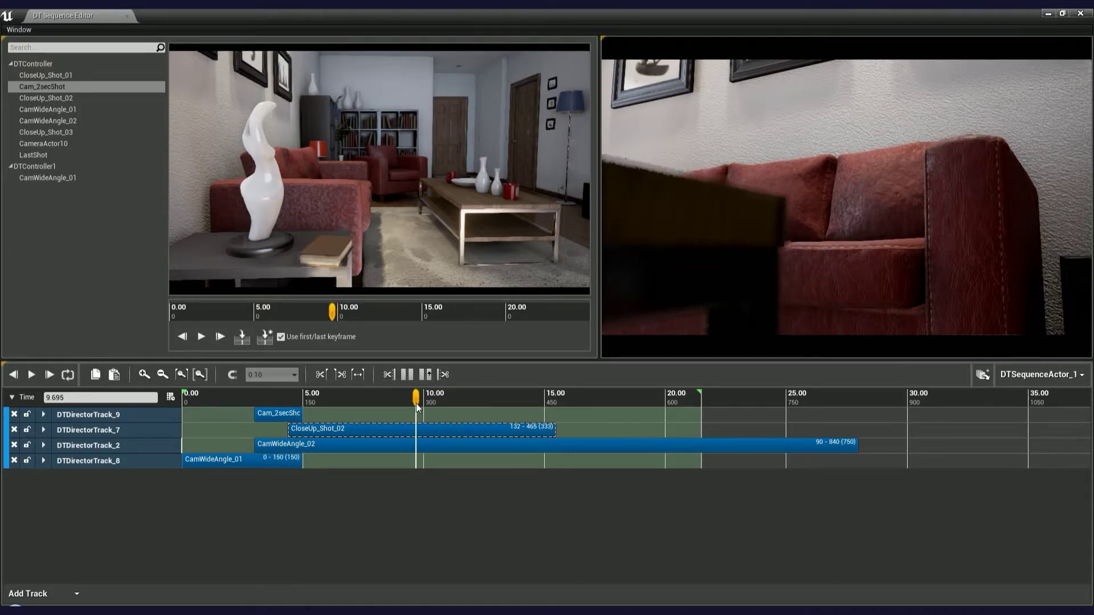
click(443, 374)
Split CloseUp_Shot_02 at 7.721 and add CloseUp_Shot_03 after it on DTDirectorTrack_7.
scroll(403, 408, up, 3)
mouse_move(399, 398)
mouse_down()
mouse_move(470, 395)
mouse_move(401, 397)
mouse_up()
click(407, 374)
click(436, 429)
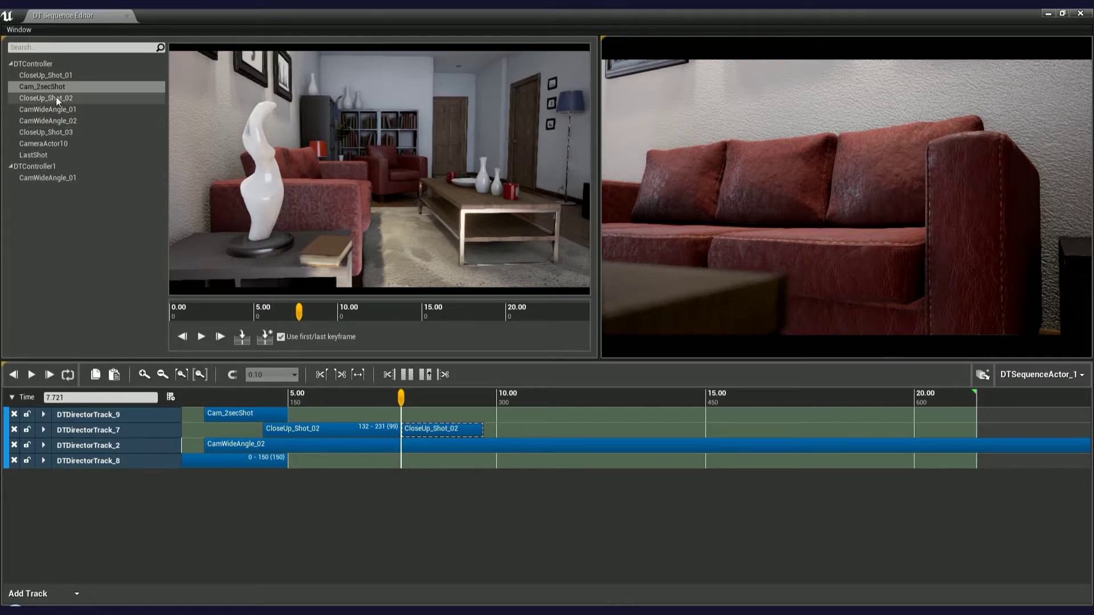
drag(61, 133, 516, 428)
drag(407, 399, 460, 410)
Filter the outliner by 'clo' and add CloseUp_Shot_01 at frames 440–590 after CloseUp_Shot_03.
click(42, 49)
text(clo)
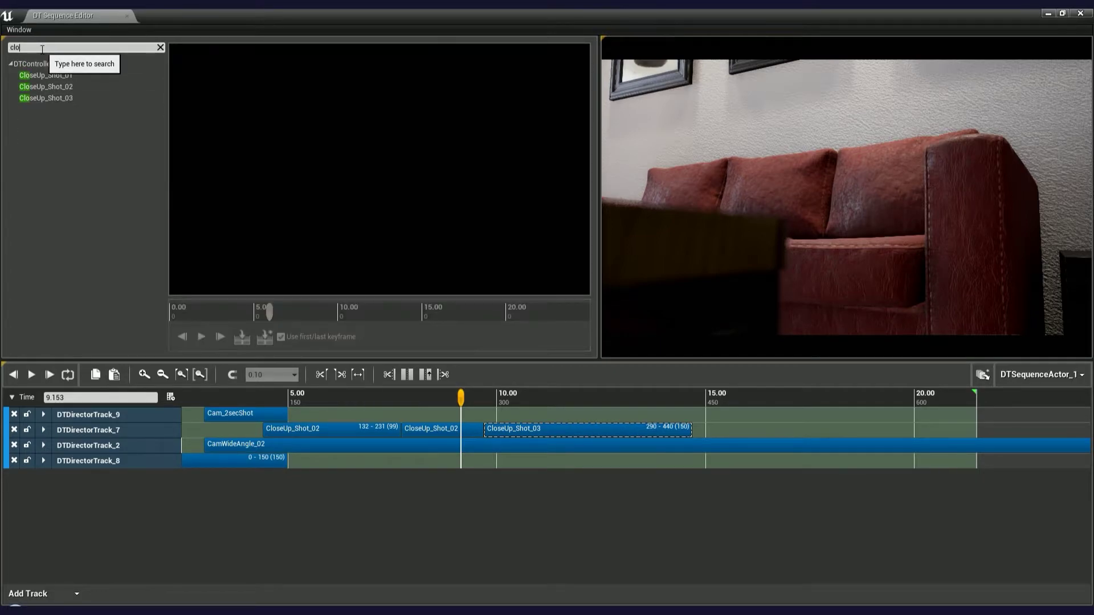
drag(56, 77, 704, 429)
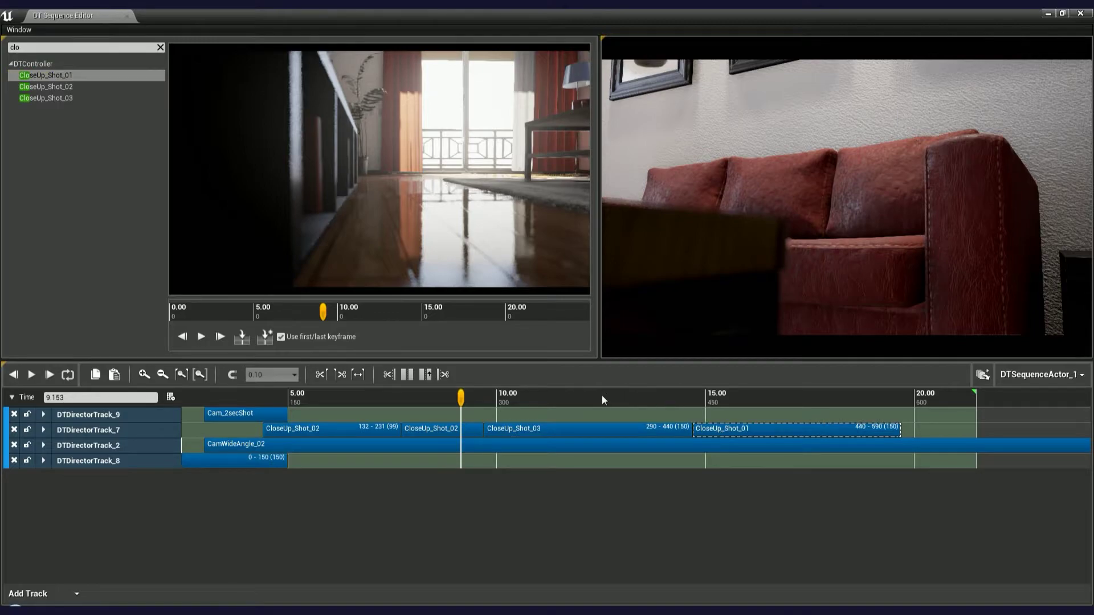
mouse_move(608, 400)
mouse_down()
mouse_move(727, 402)
mouse_move(591, 402)
mouse_up()
Rename DTDirectorTrack_7 to Close_ups.
double_click(114, 430)
text(Close_ups)
key(Return)
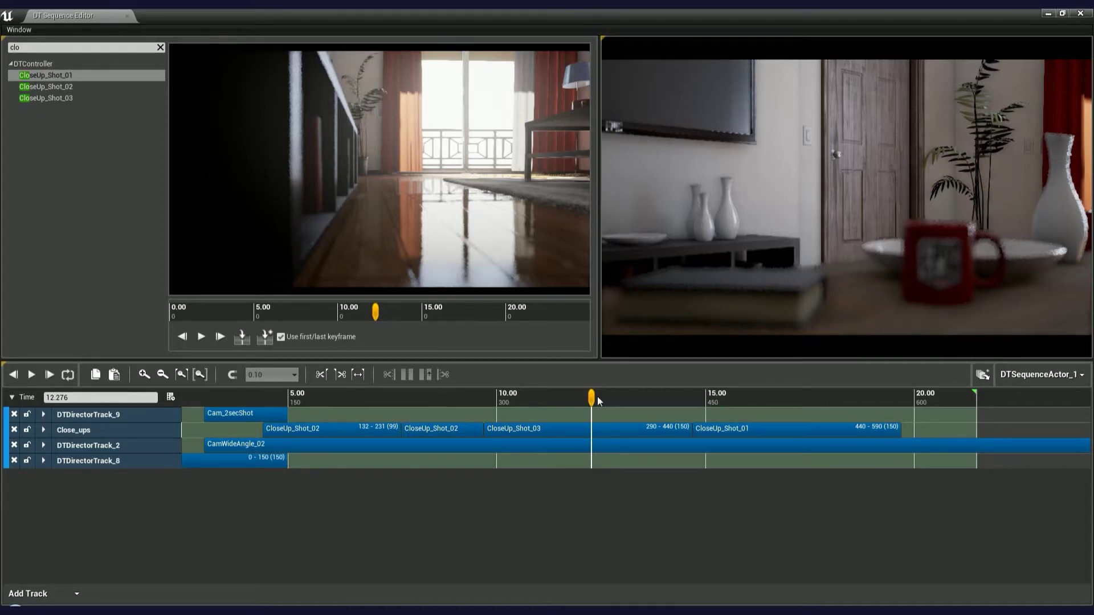
drag(597, 397, 476, 409)
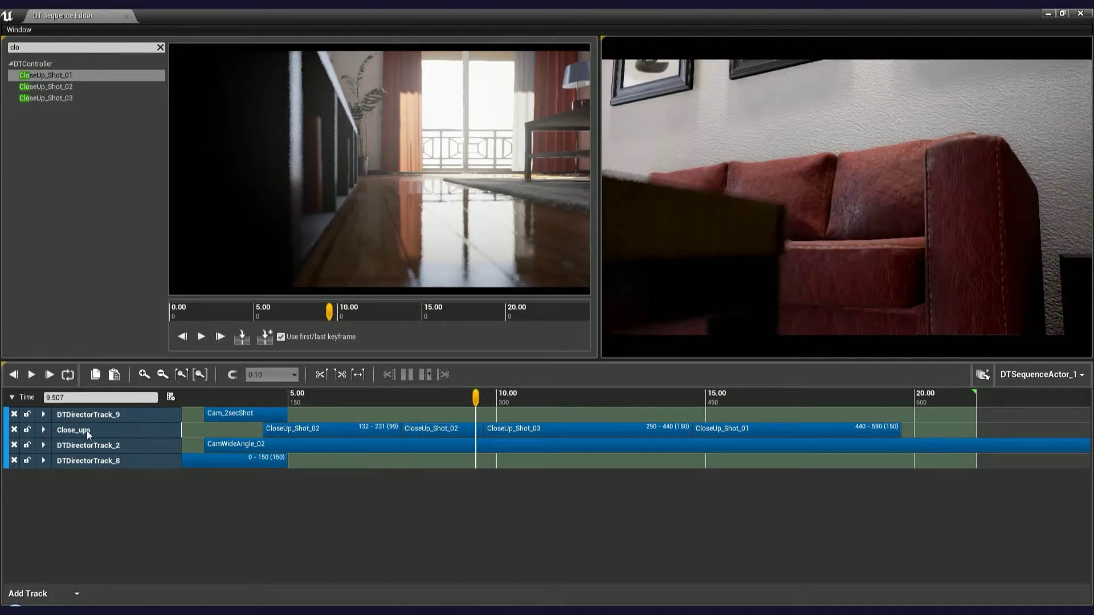
Expand Close_ups, place CloseUp_Shot_03 at frames 293–467 and CloseUp_Shot_01 at 467–616.
click(41, 430)
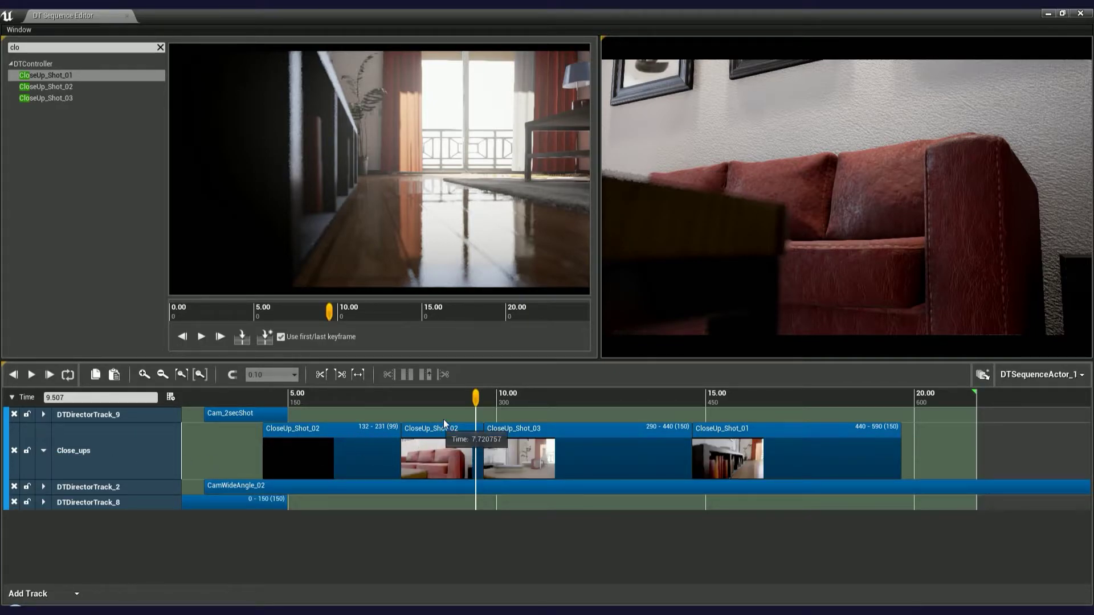
drag(476, 397, 450, 397)
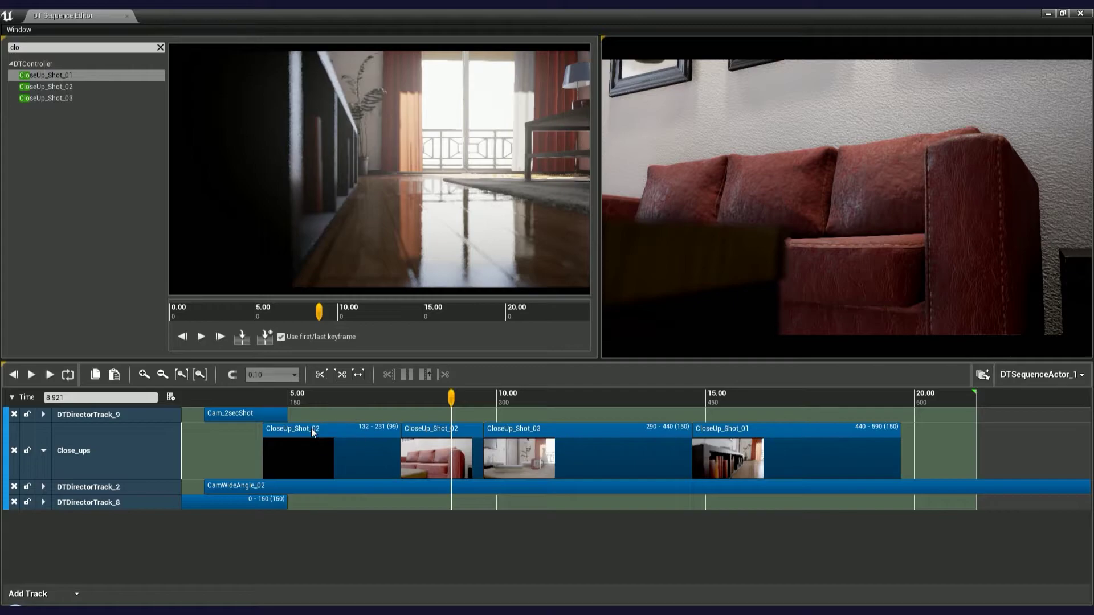
drag(311, 429, 376, 465)
drag(507, 436, 630, 436)
mouse_move(716, 432)
mouse_down()
mouse_move(746, 430)
mouse_move(724, 427)
mouse_up()
scroll(696, 463, down, 2)
click(556, 538)
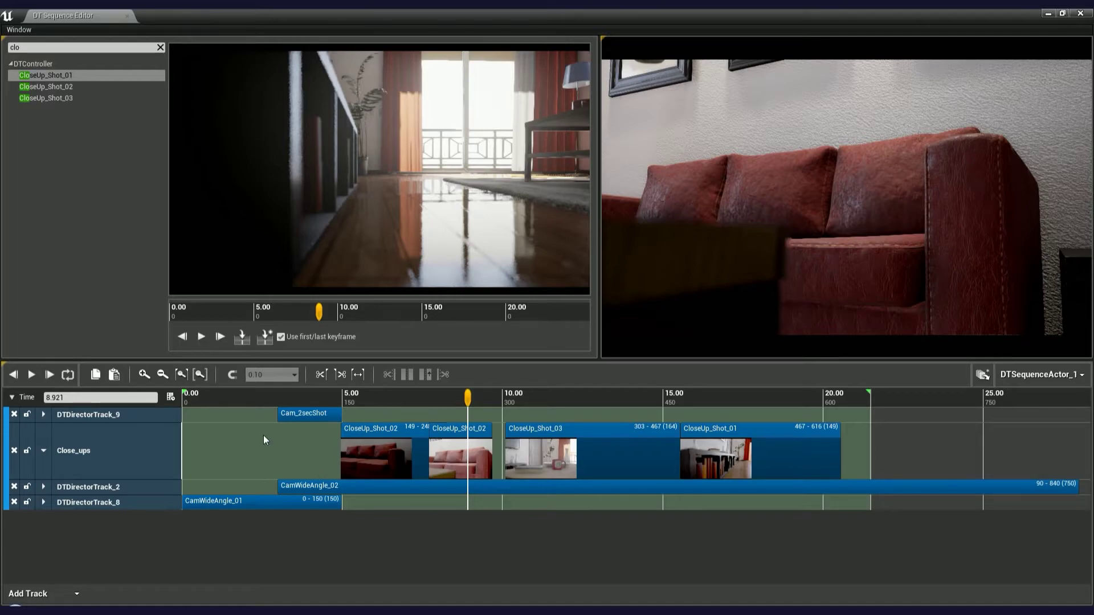
drag(506, 433, 495, 434)
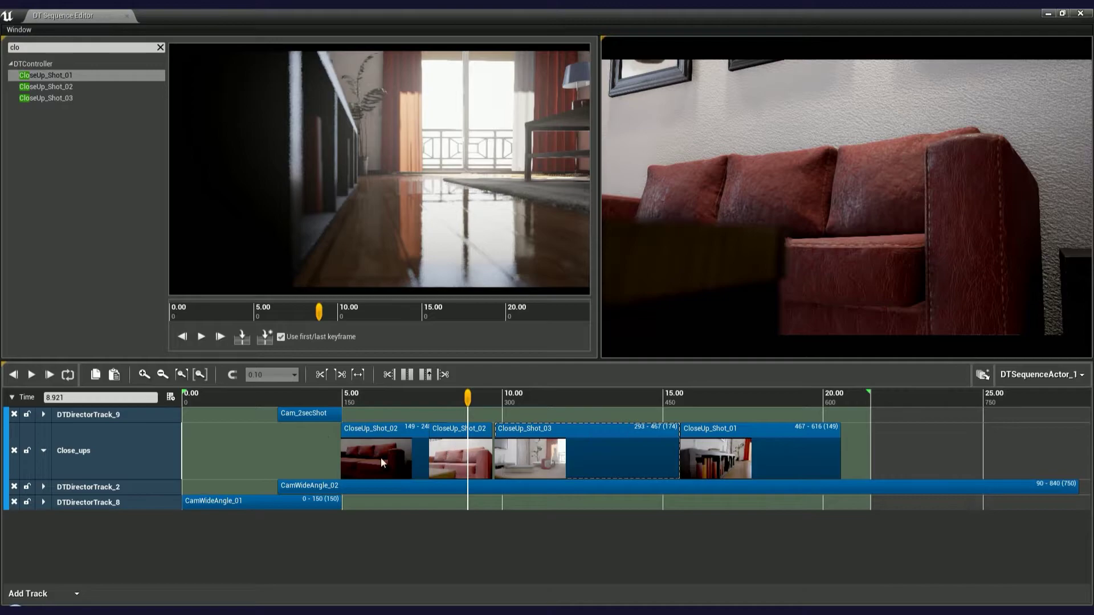
Remove Close_ups, DTDirectorTrack_9 and DTDirectorTrack_2, keeping DTDirectorTrack_8 with CamWideAngle_01.
click(27, 450)
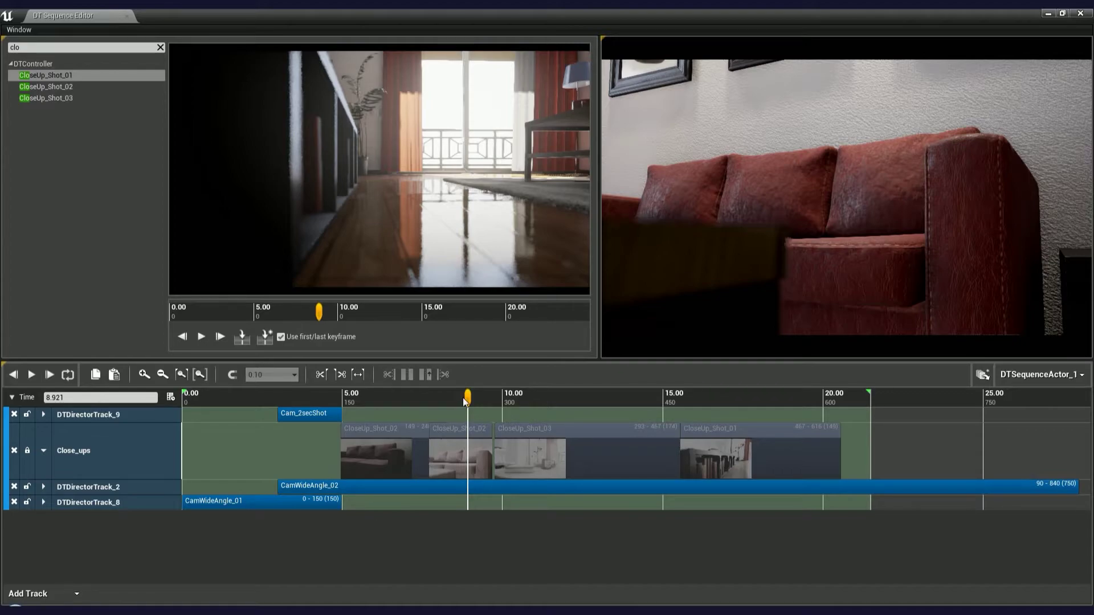
drag(464, 401, 599, 406)
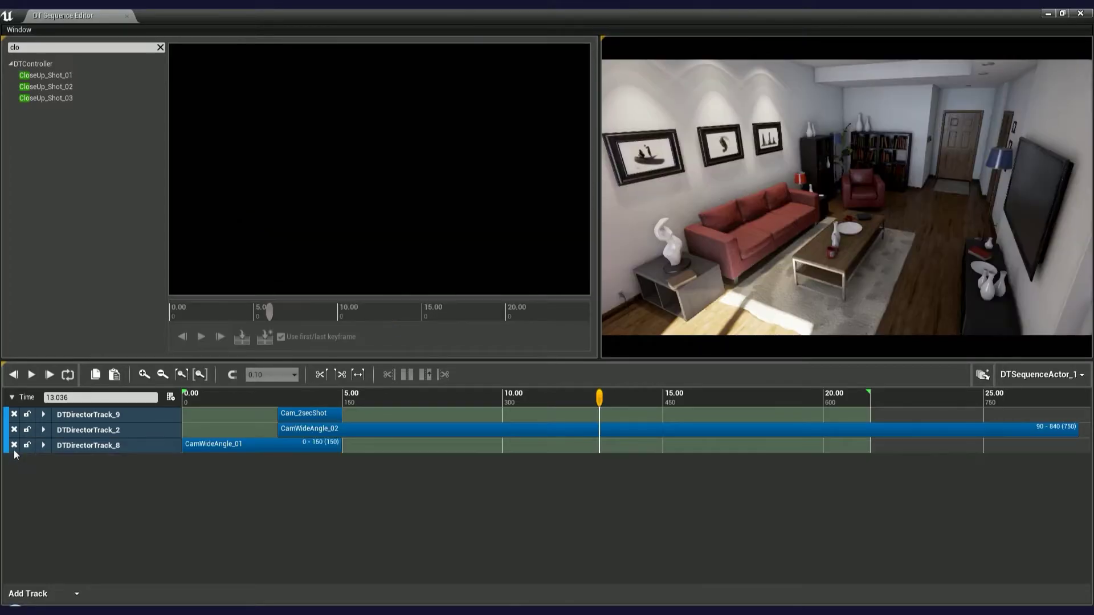
click(14, 451)
click(14, 415)
click(15, 416)
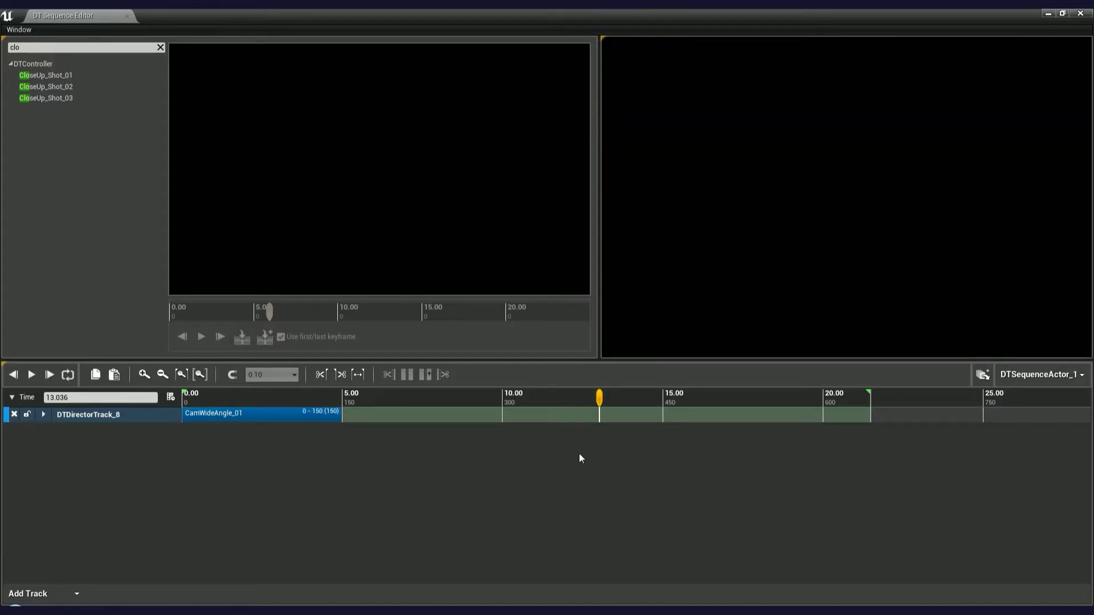
Load MySequence from the sequence dropdown, bringing in the Close-ups and LastShot tracks.
click(1007, 376)
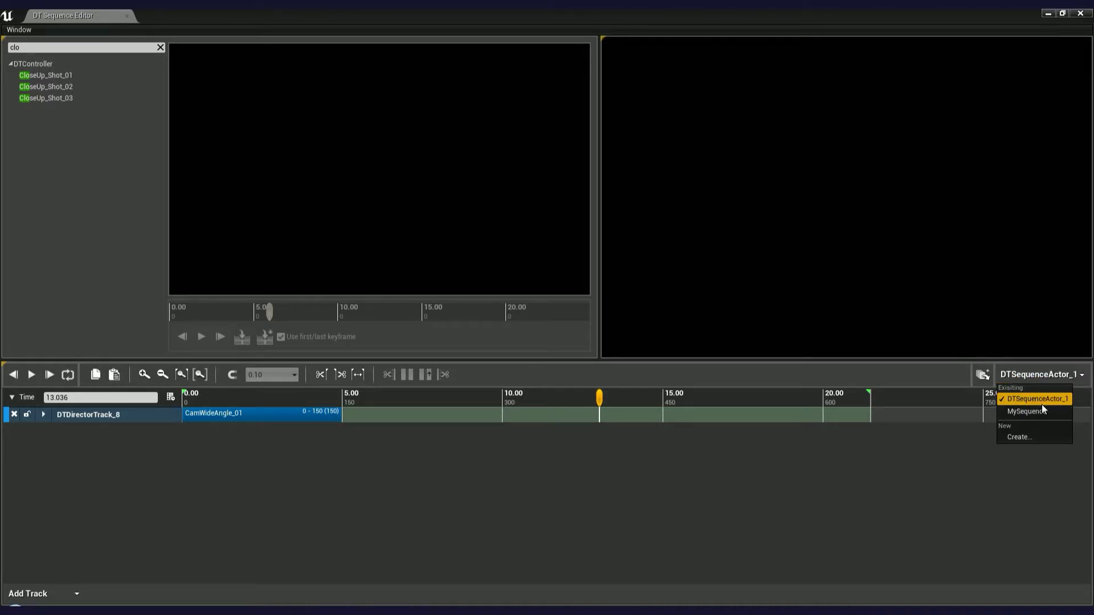
click(914, 270)
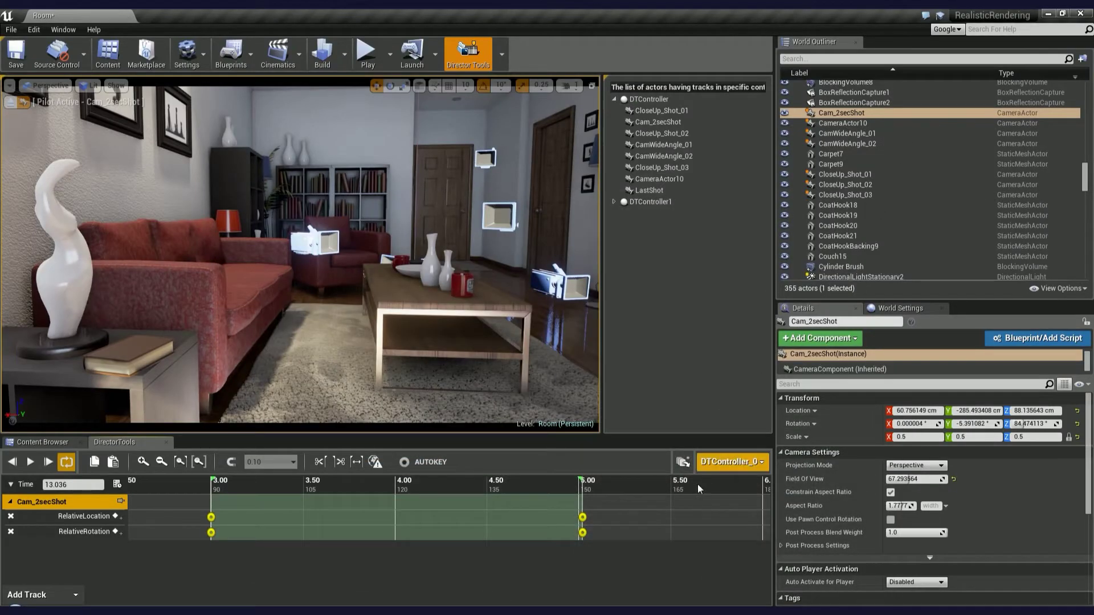
click(719, 466)
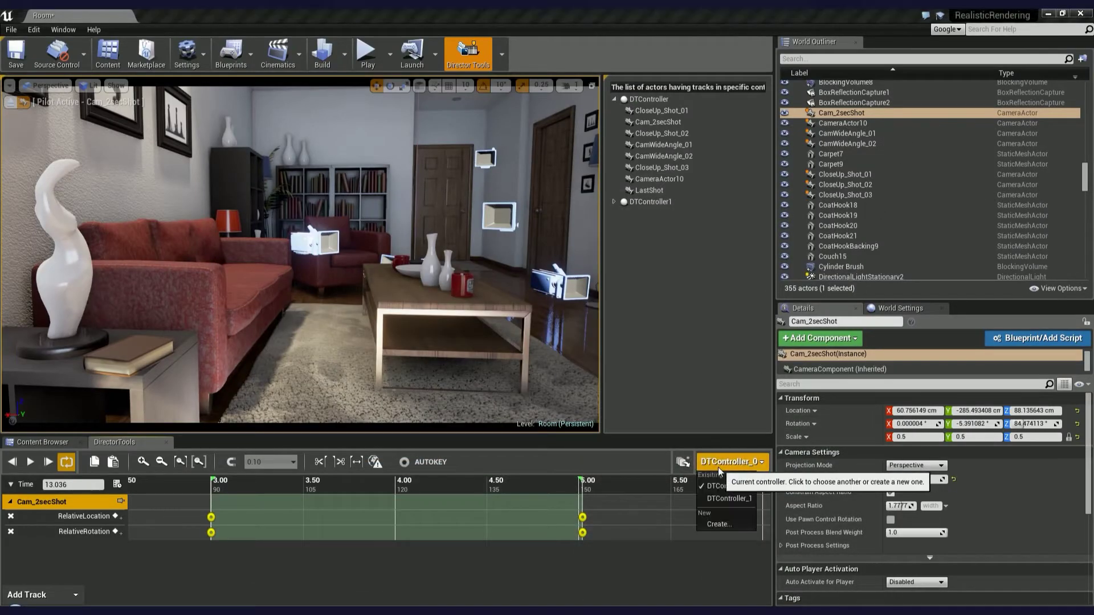
click(752, 576)
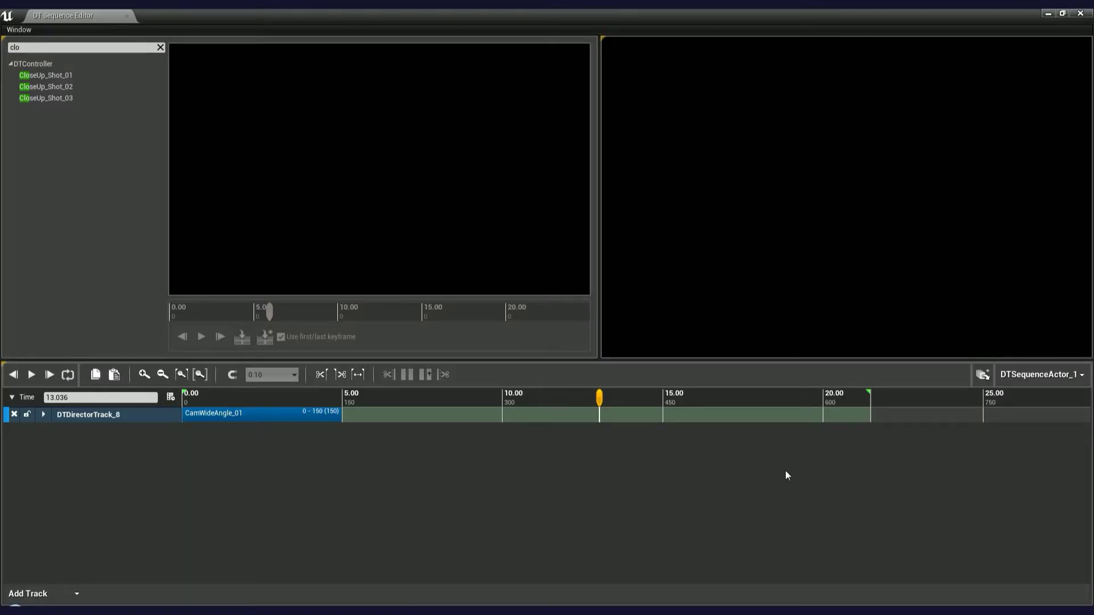
click(1031, 374)
click(1047, 411)
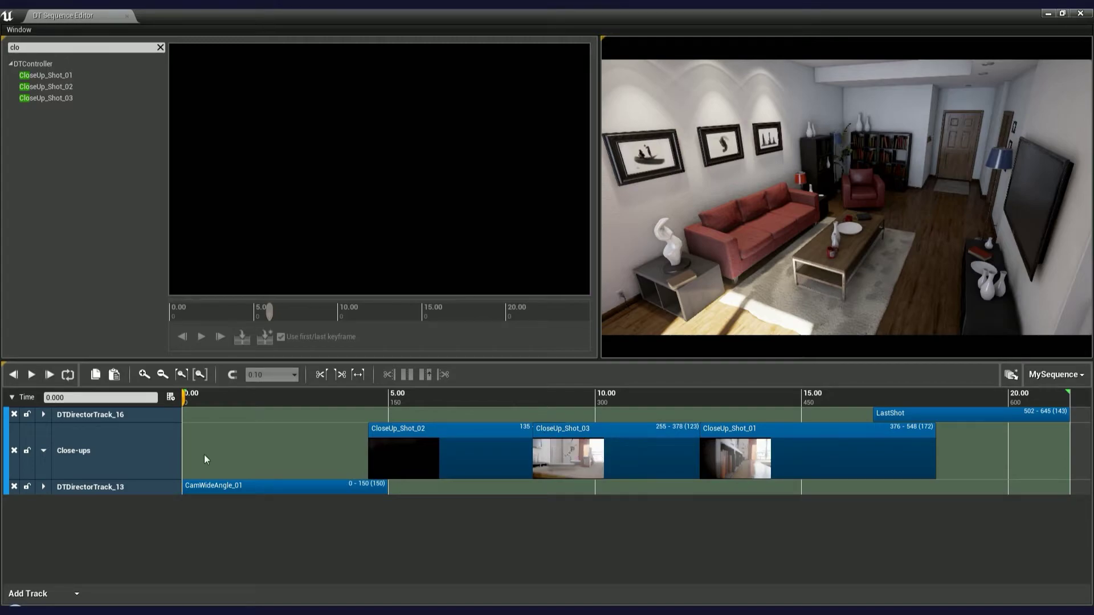
Add an audio track to MySequence and set the playhead to 0.515.
drag(184, 402, 261, 398)
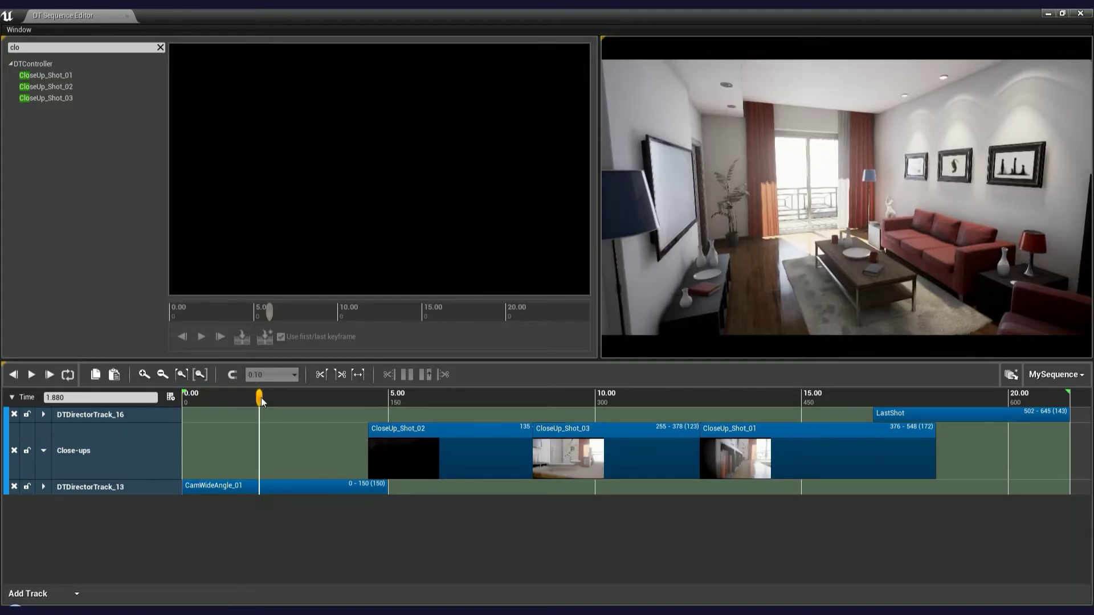
click(33, 594)
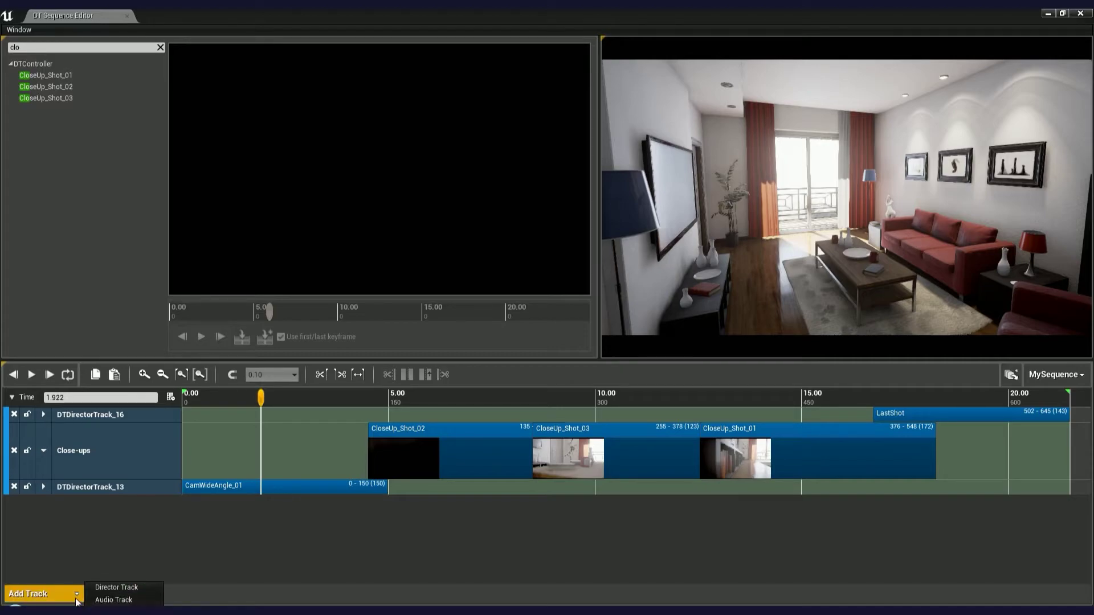
click(126, 600)
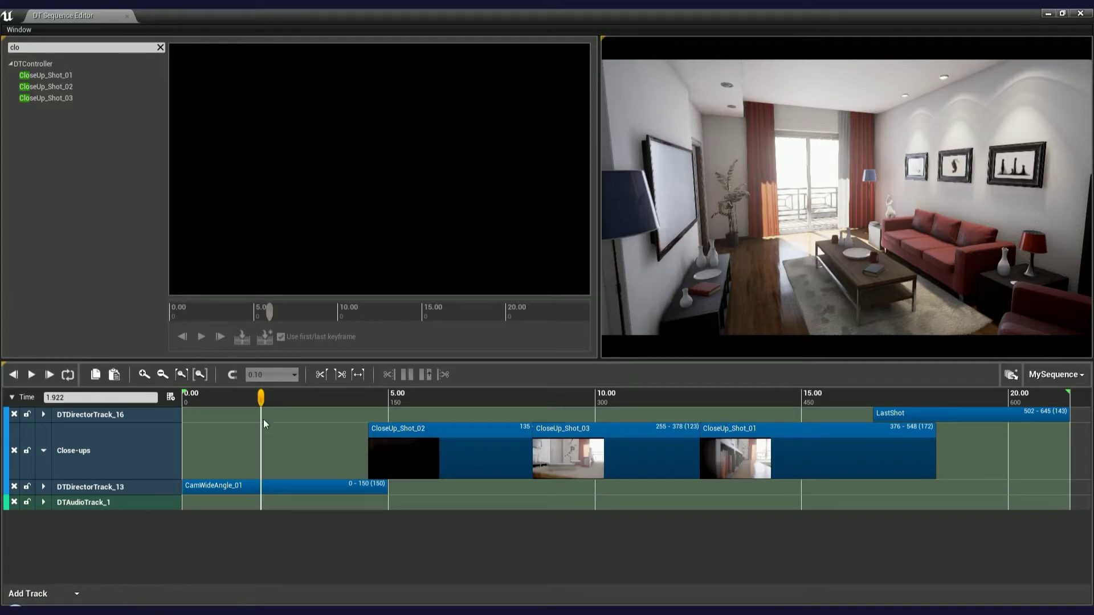
drag(261, 398, 203, 399)
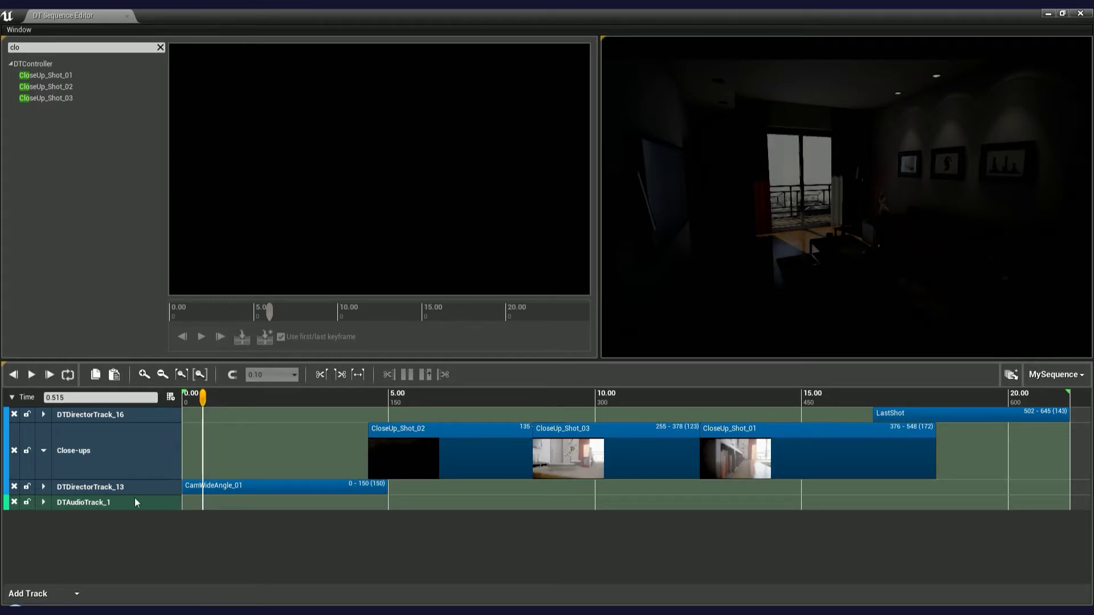
Add a sound key on the audio track and assign it RealisticRender_MusicDay02.
right_click(227, 508)
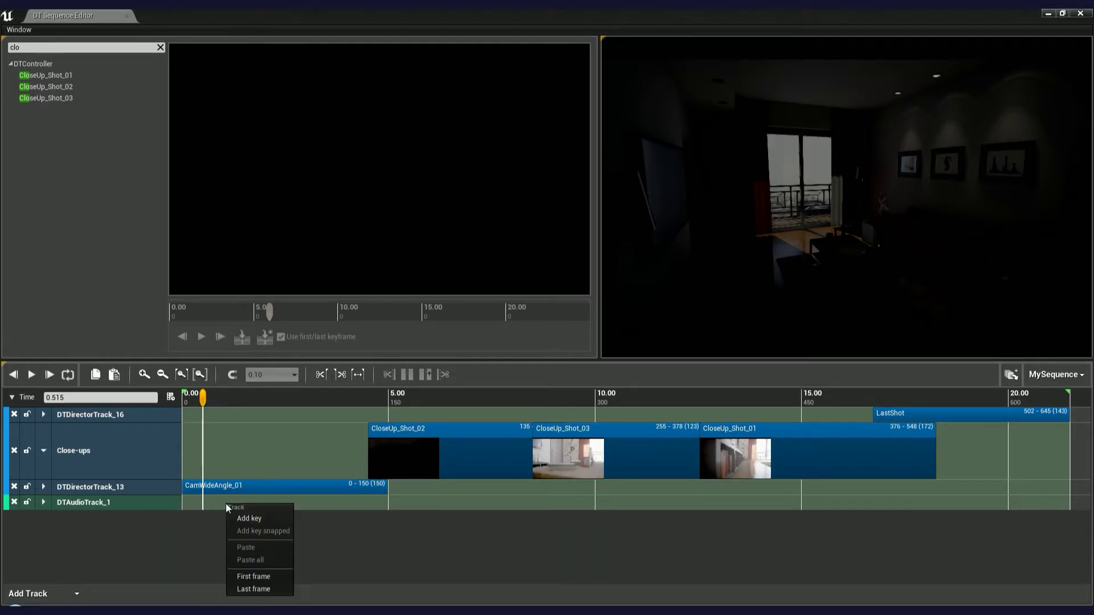
click(279, 520)
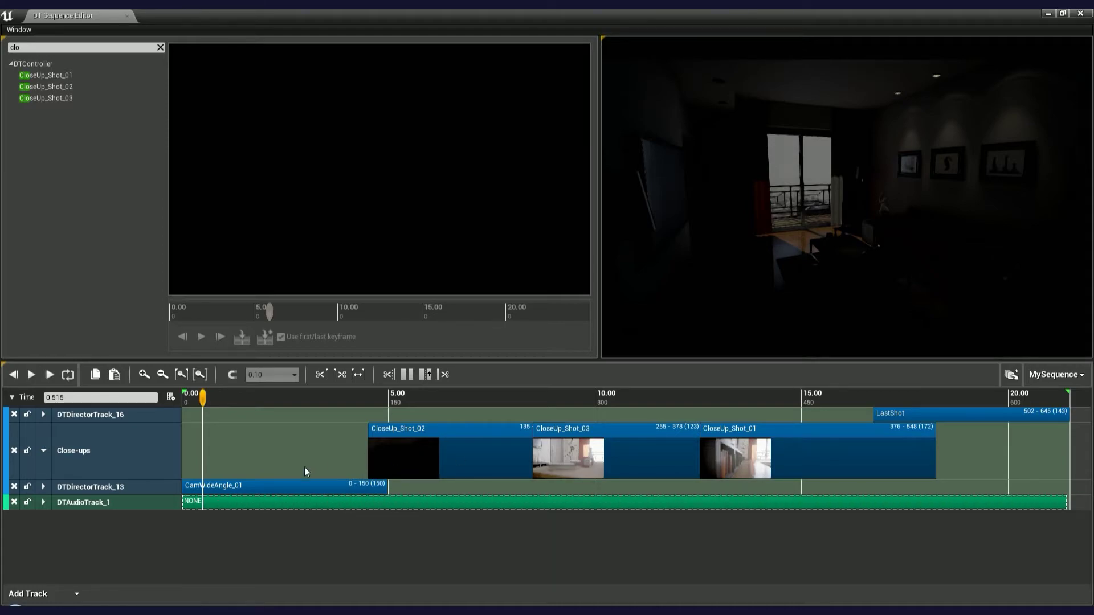
click(270, 506)
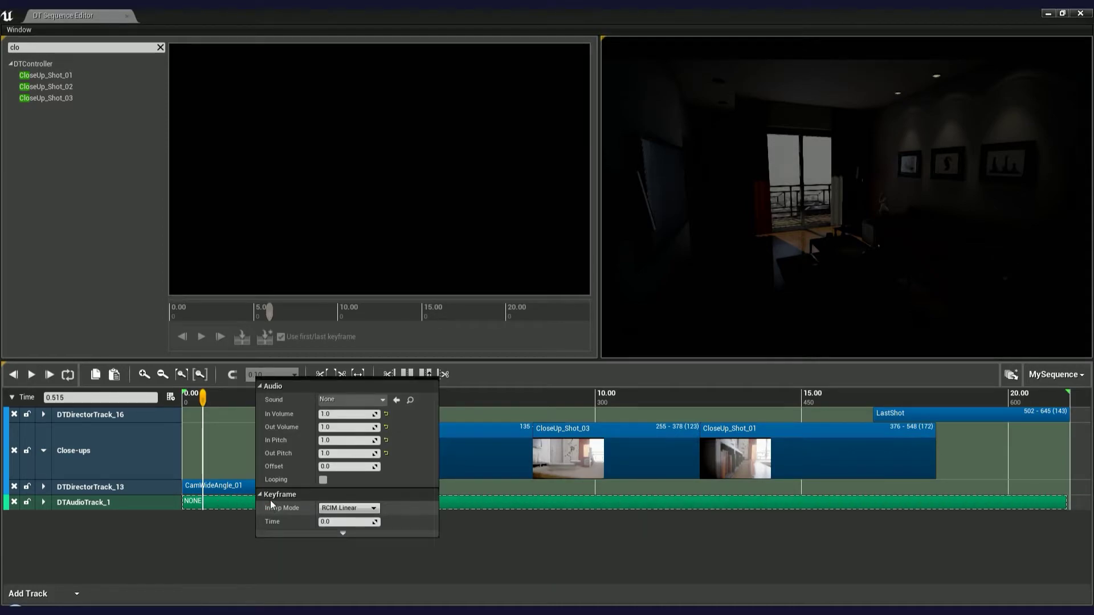
click(342, 402)
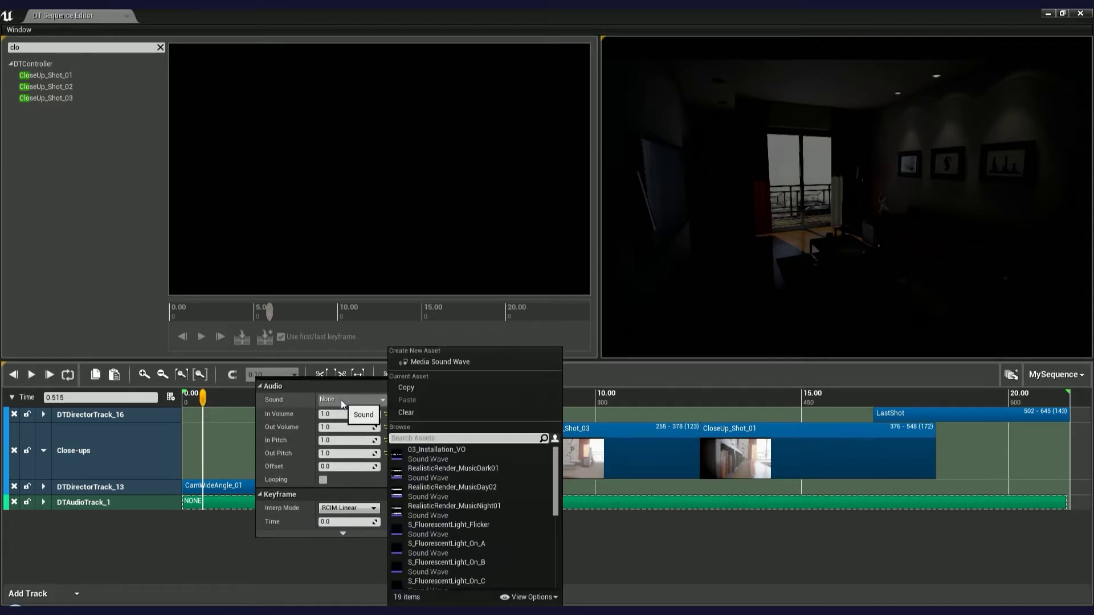
click(452, 487)
click(208, 540)
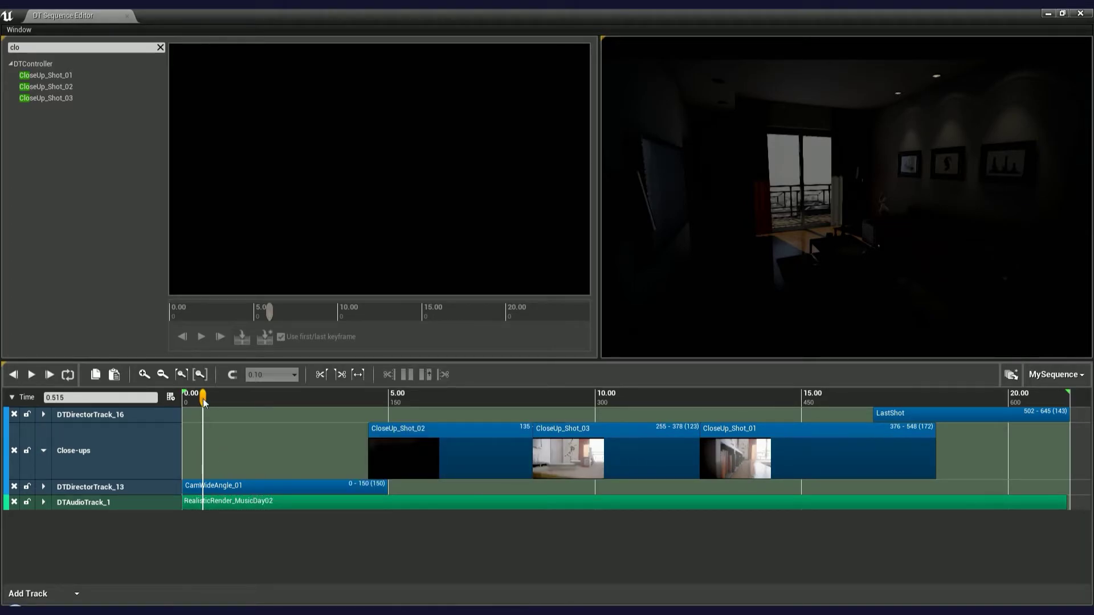
Minimize the sequence editor, check the level settings, and rewind MySequence to its start.
click(1047, 14)
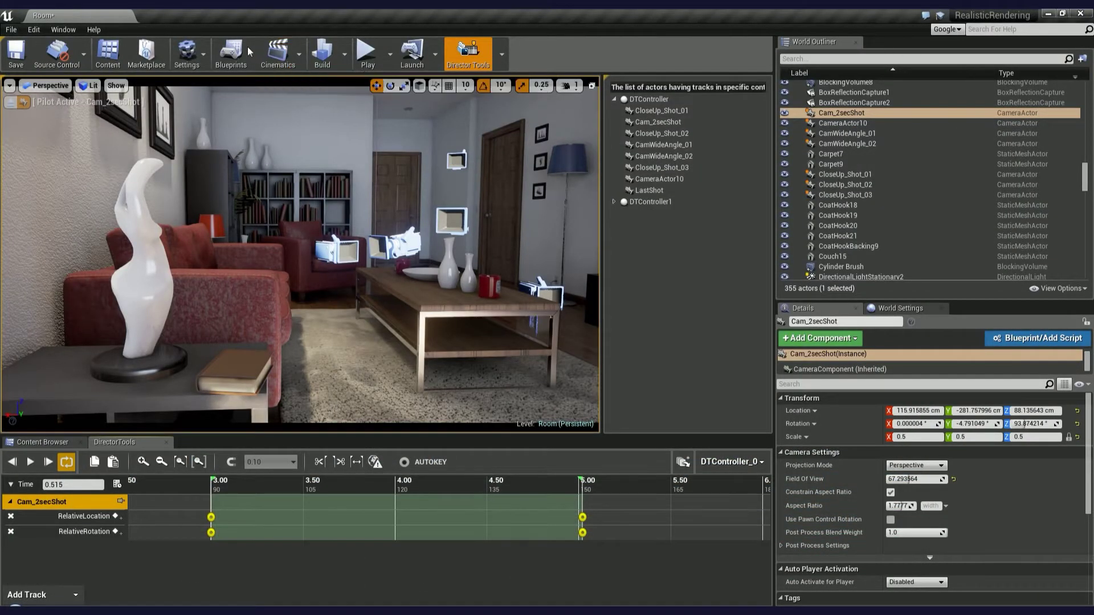
click(181, 52)
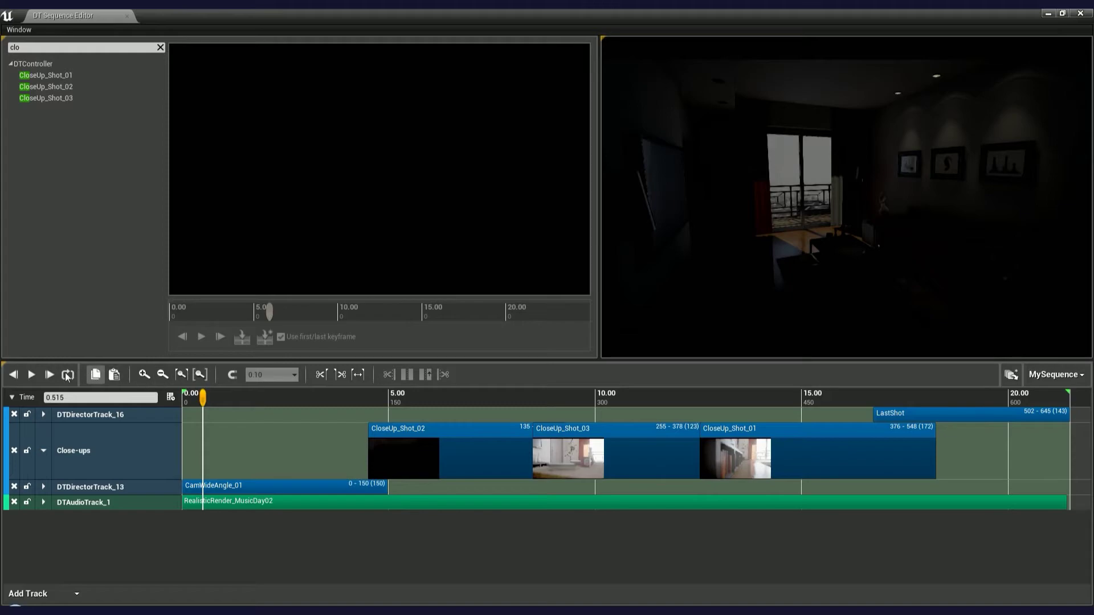
click(15, 375)
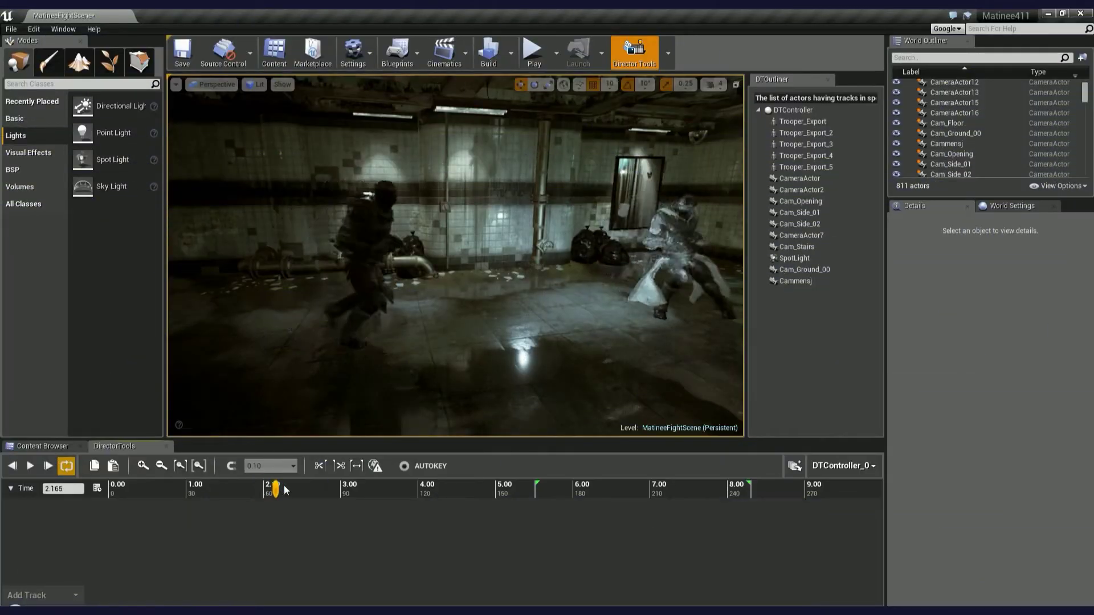
Scrub the fight to 4.110, inspect Trooper_Export_4 and Cam_Ground_00, and switch to game view.
drag(287, 490, 331, 490)
drag(358, 362, 362, 407)
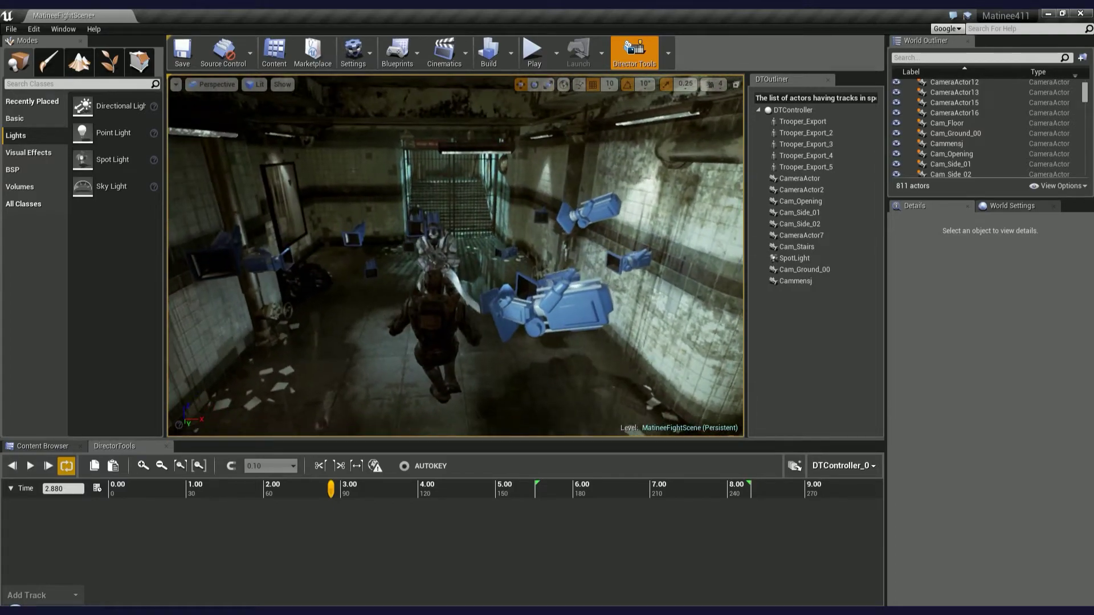
click(416, 342)
drag(331, 488, 537, 489)
click(546, 313)
click(448, 337)
key(g)
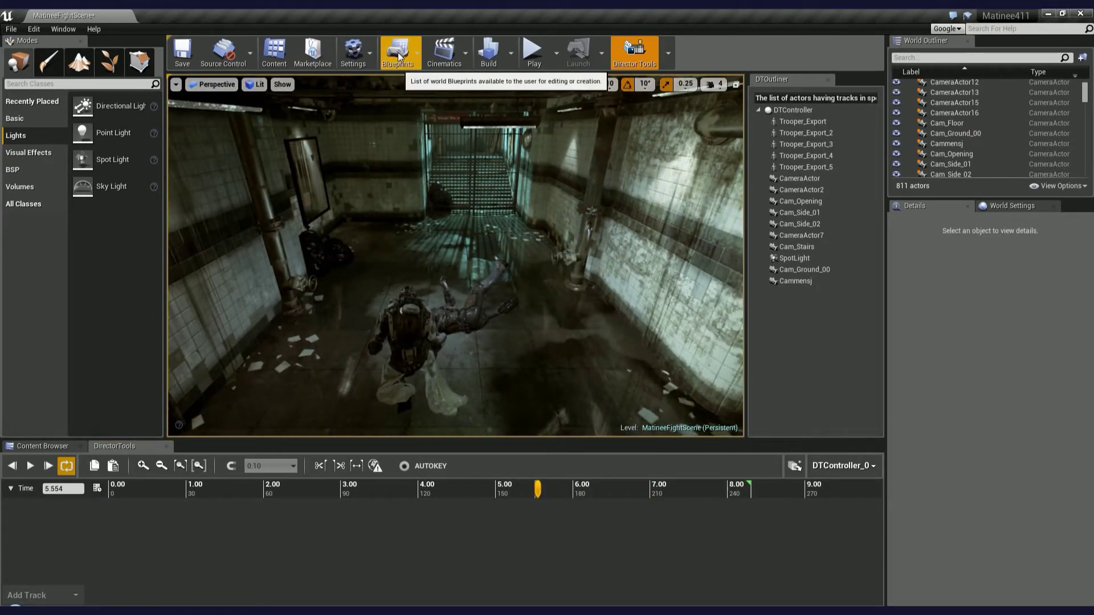
Inspect Event BeginPlay in the Level Blueprint, close it, and open the Director Tools options.
click(400, 56)
click(477, 151)
click(345, 299)
scroll(342, 302, down, 4)
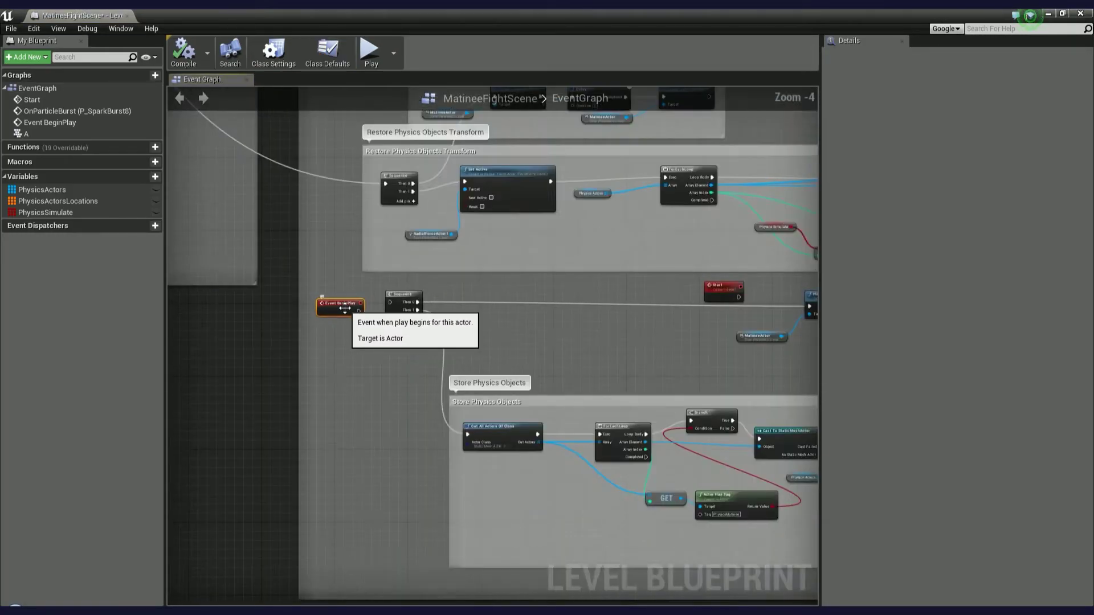
click(1078, 14)
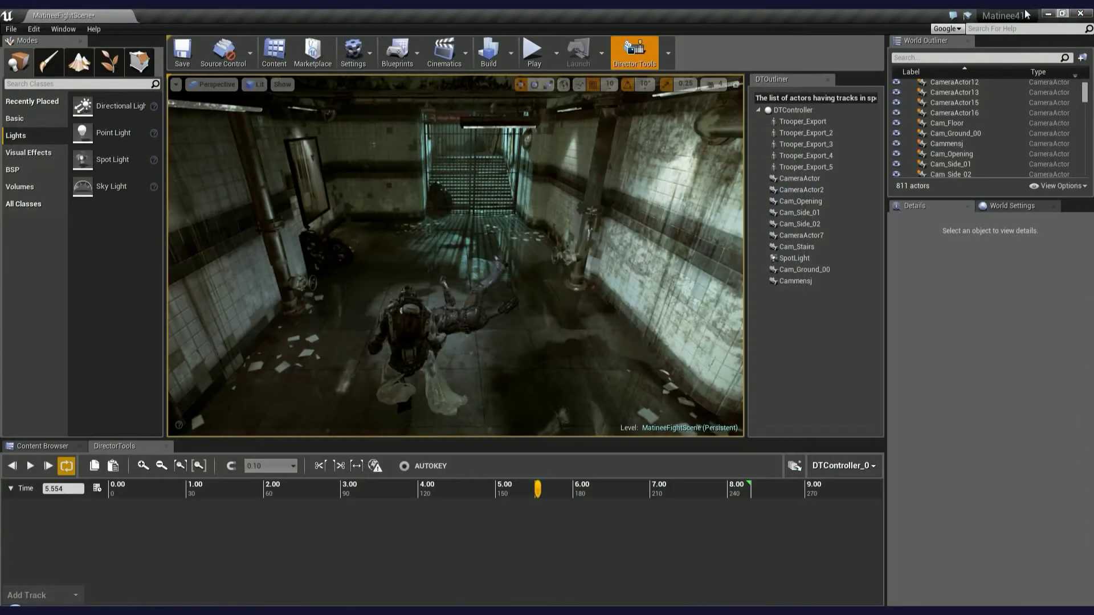
click(668, 49)
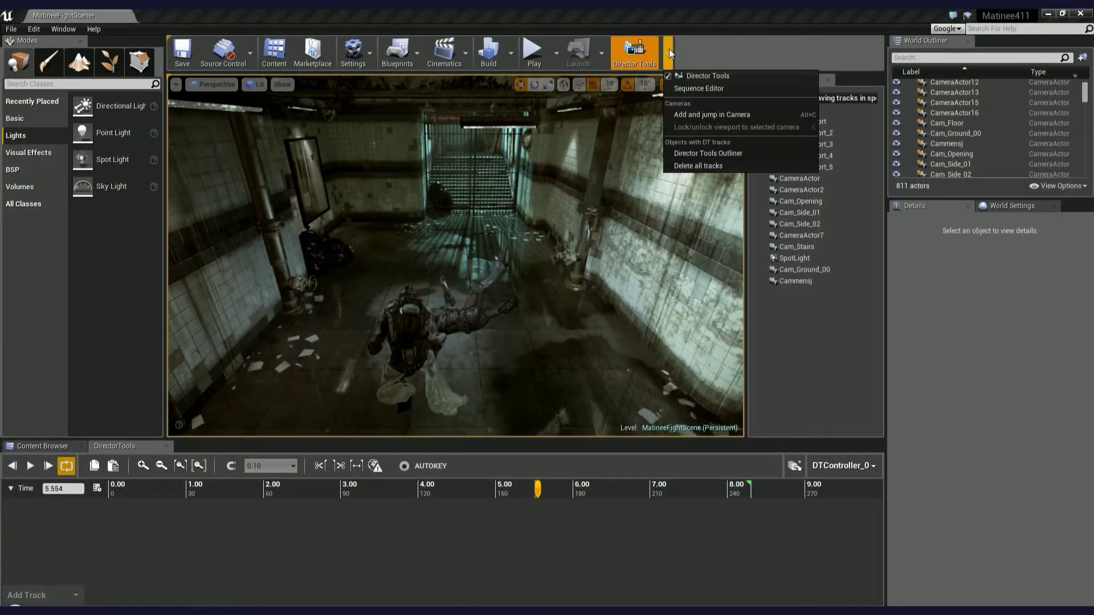
In the DT Sequence Editor, place a Cam_Opening clip on DTDirectorTrack_29.
click(678, 89)
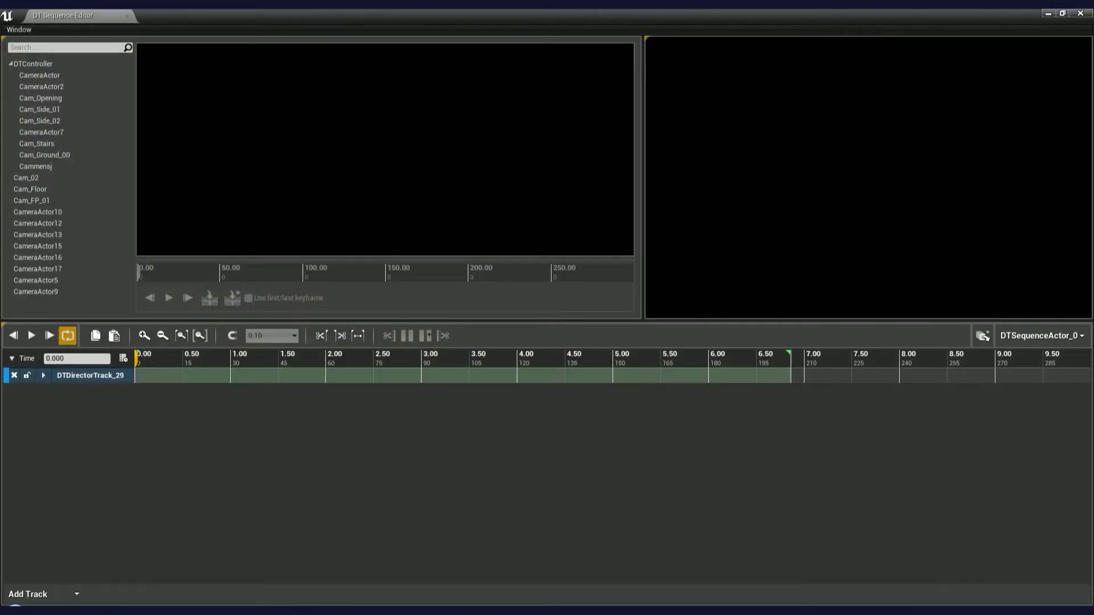
click(57, 75)
click(56, 88)
click(48, 99)
drag(143, 374, 255, 365)
Add a Cam_Side_01 clip on a new director track and cut it at the playhead.
click(52, 112)
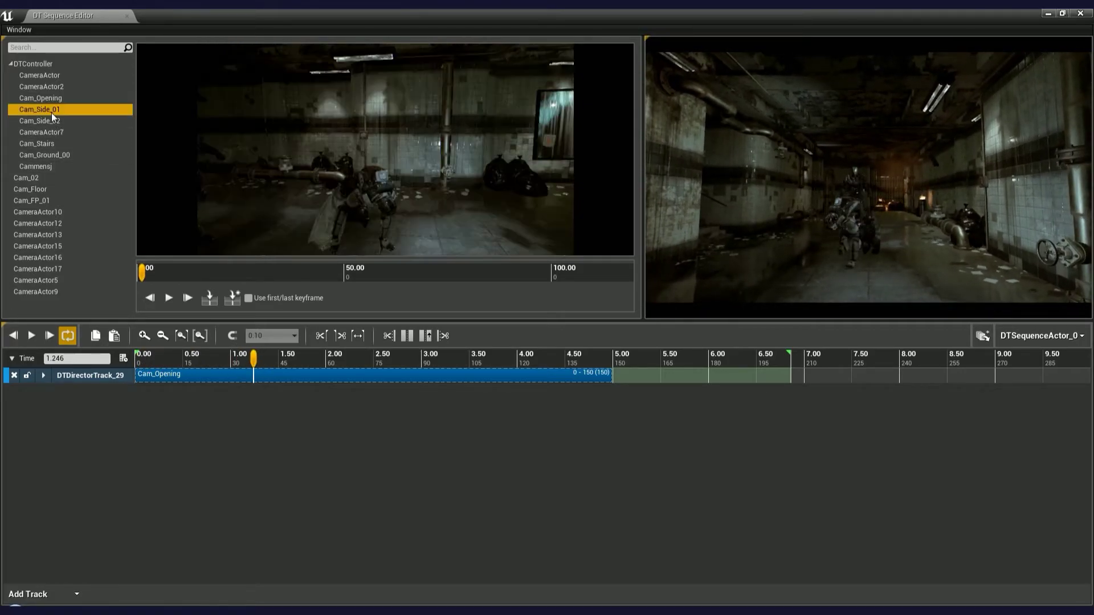
click(233, 297)
drag(254, 358, 328, 361)
click(443, 336)
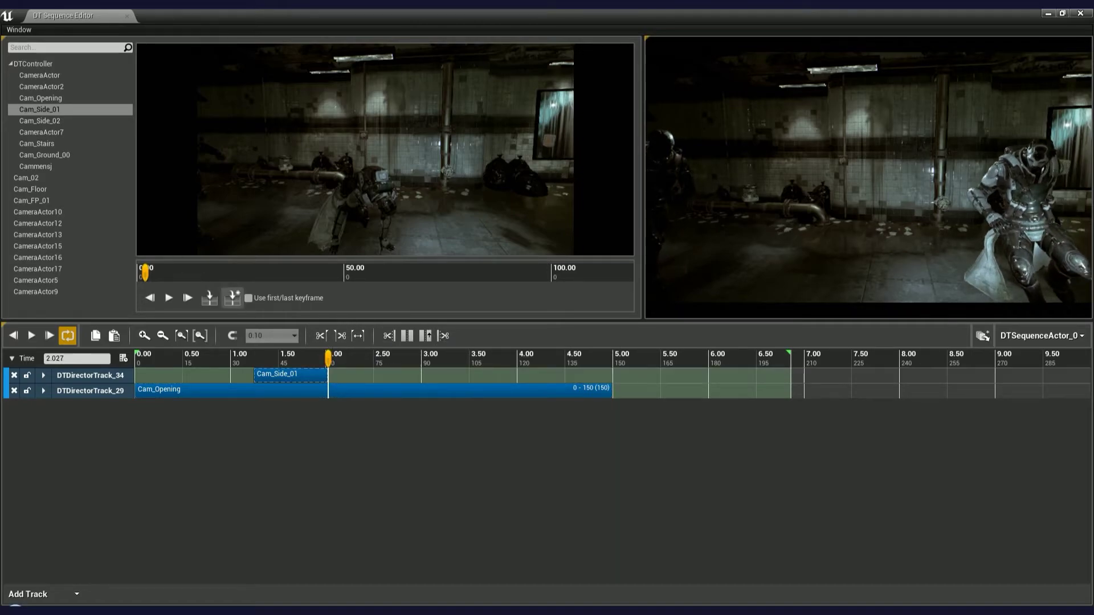
Add a Cam_02 shot ending around 2.4 seconds, followed by another Cam_Side_01 shot.
click(51, 122)
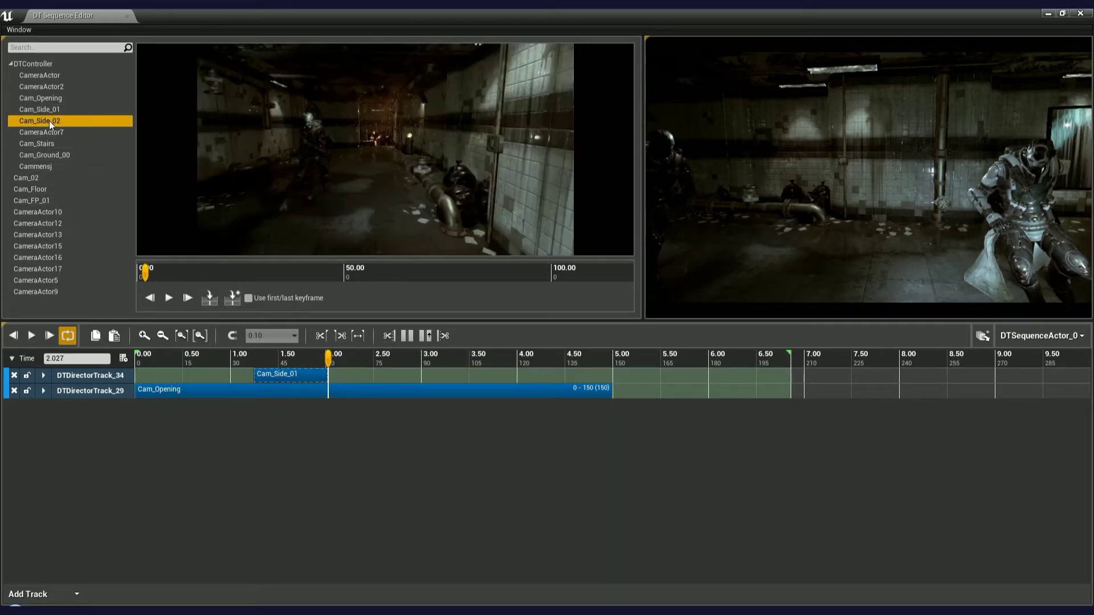
click(45, 178)
click(233, 298)
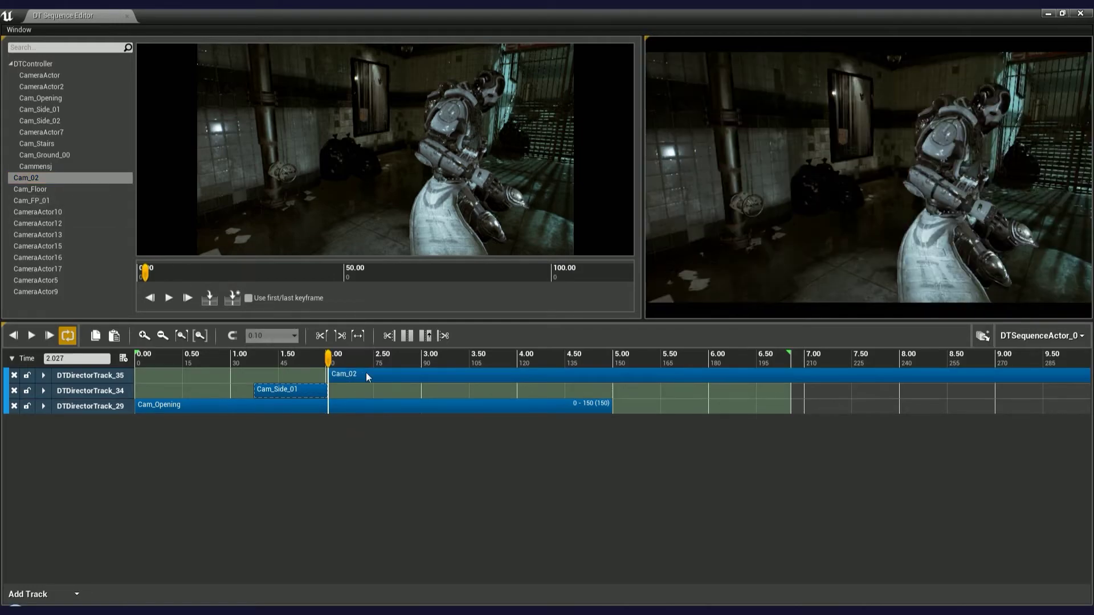
drag(313, 359, 429, 370)
click(444, 336)
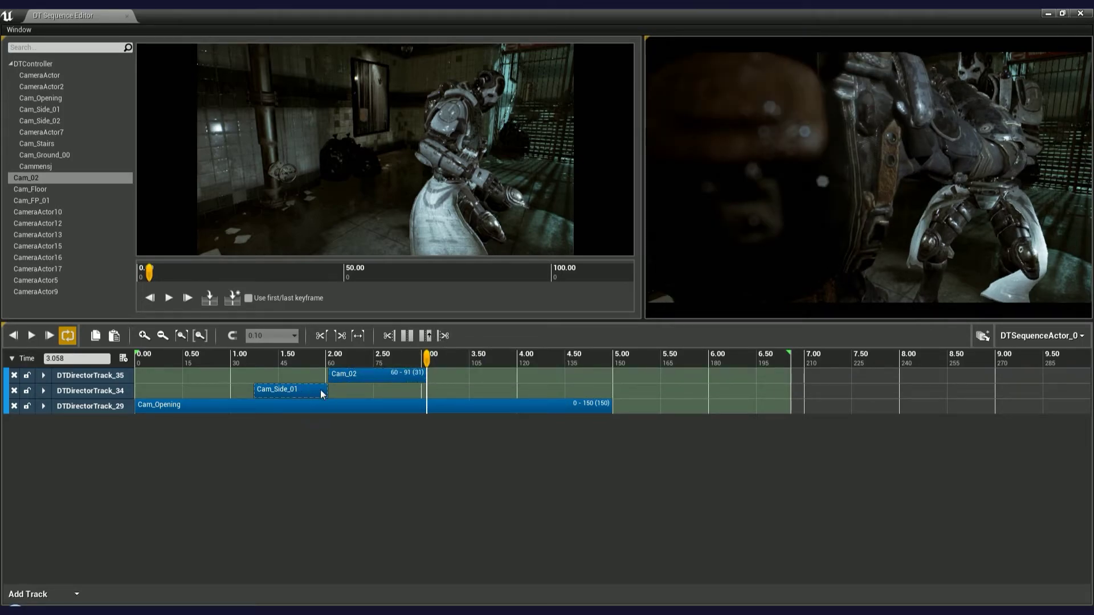
key(ctrl+v)
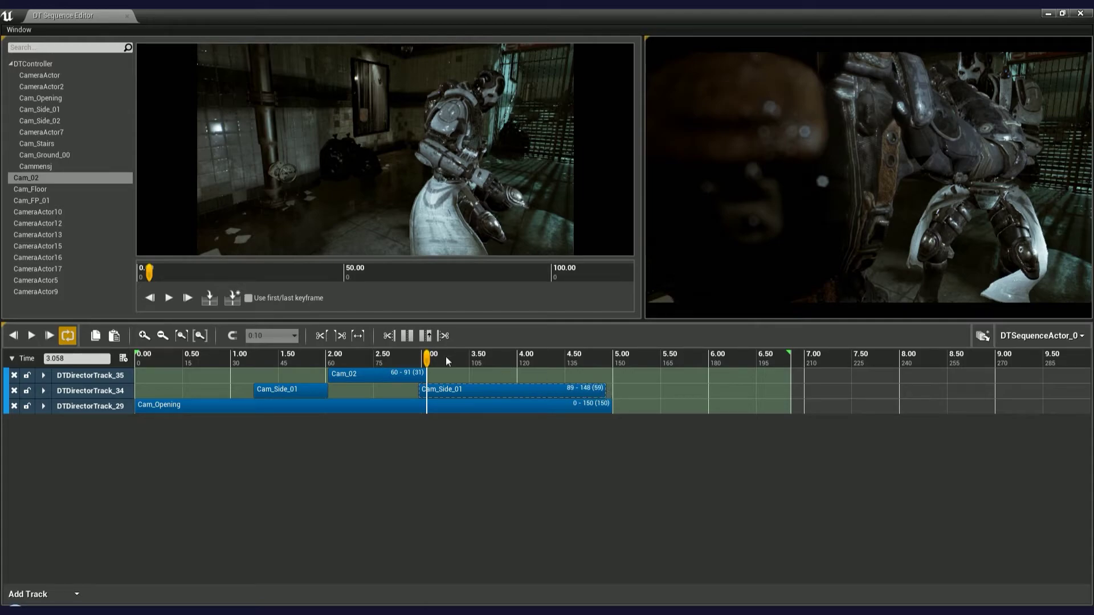
drag(443, 356, 615, 387)
Add a Cam_FP_01 shot at about 5.1 seconds and a Cam_Ground_00 shot at about 6 seconds.
double_click(32, 200)
click(599, 360)
drag(607, 374, 632, 373)
click(694, 374)
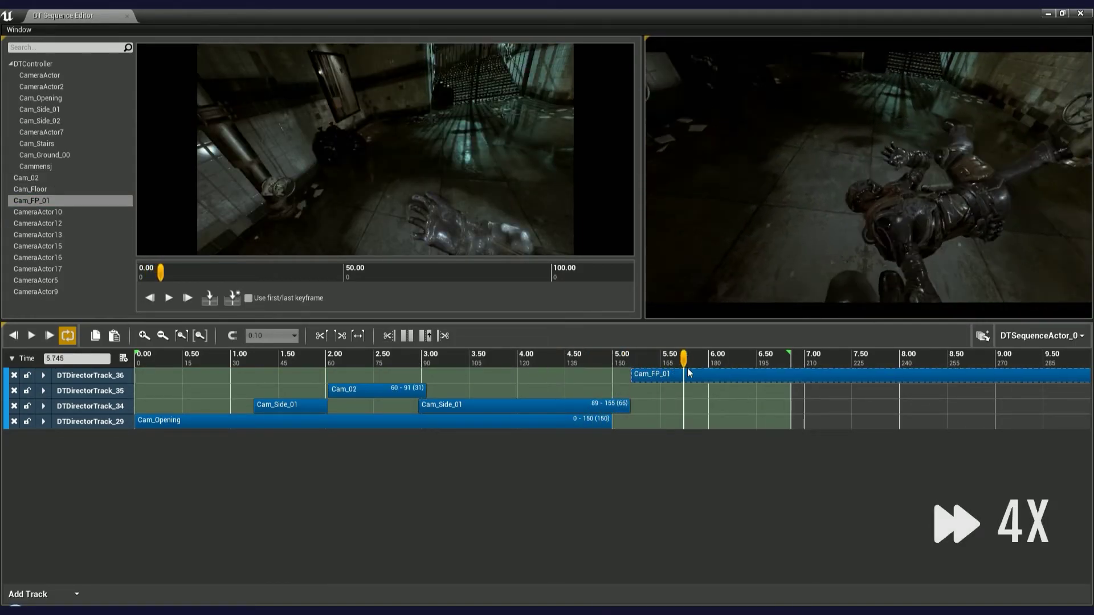
click(707, 360)
double_click(44, 155)
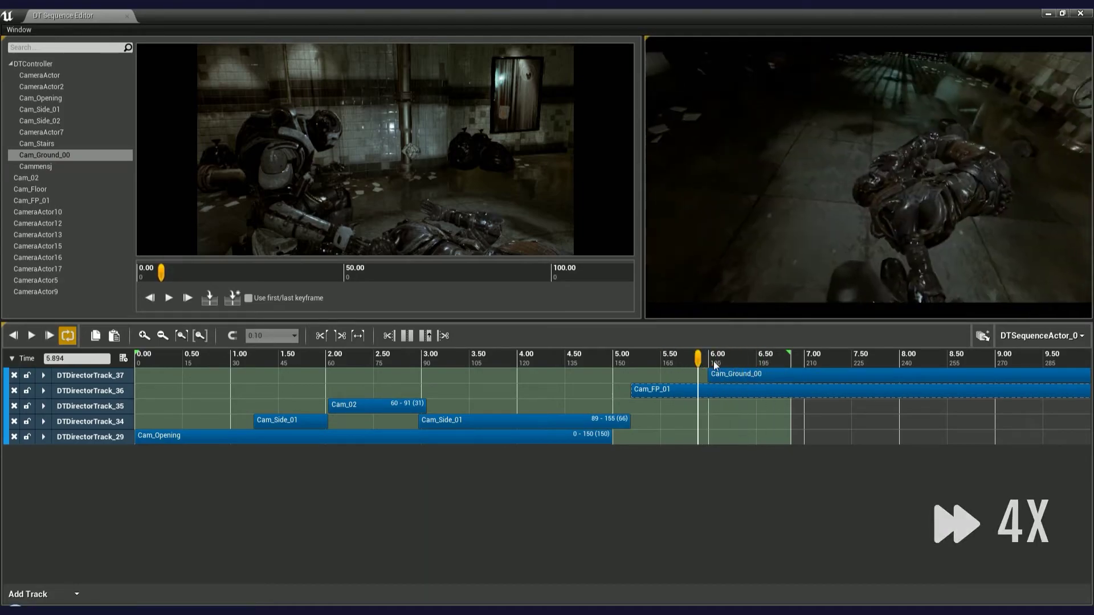
drag(718, 365, 750, 361)
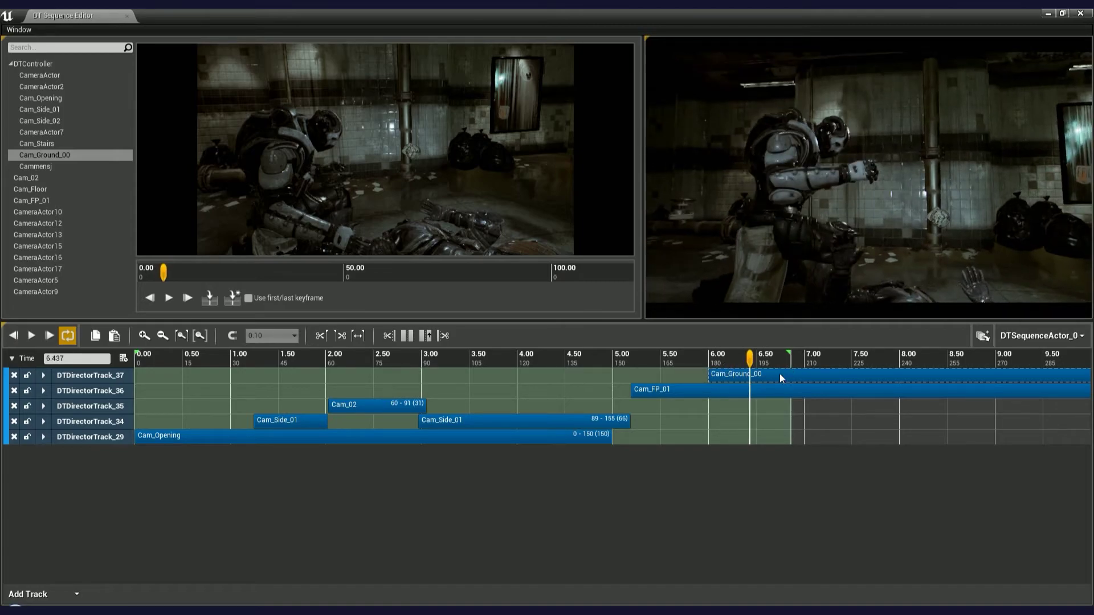
drag(731, 363, 642, 370)
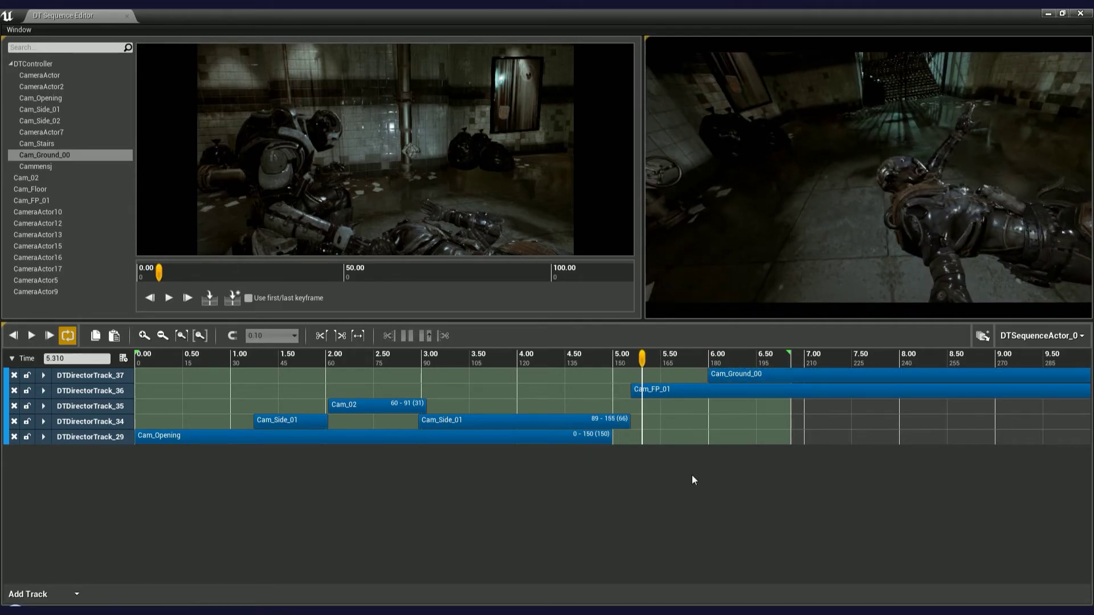
In the level, narrow the Cammensj camera's field of view to about 53.7.
click(1048, 13)
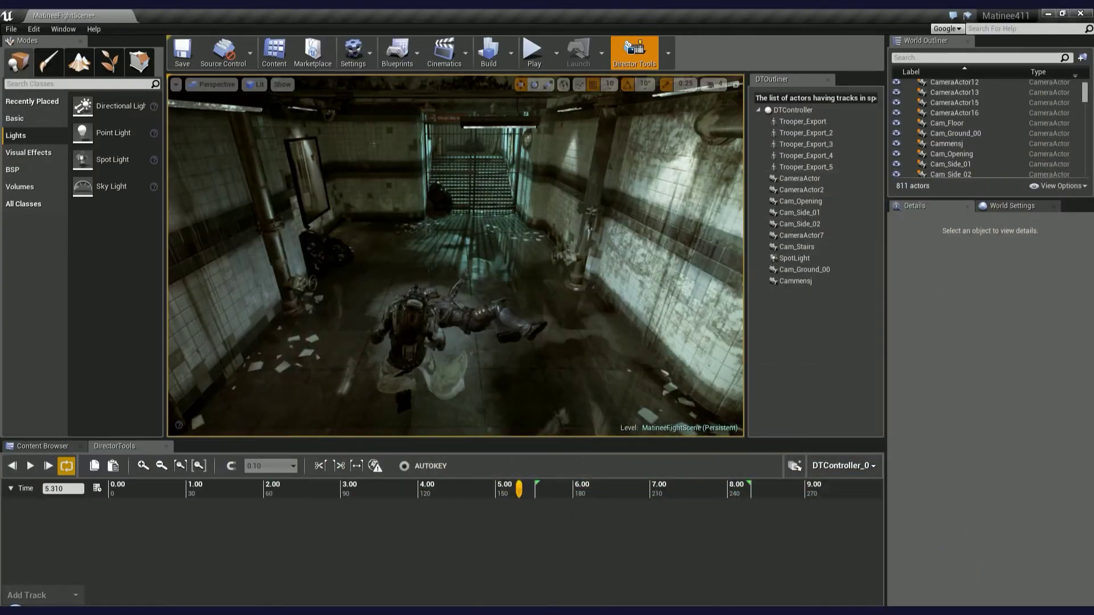
right_drag(431, 273, 397, 277)
click(407, 280)
drag(990, 425, 977, 425)
click(455, 257)
right_drag(455, 256, 413, 248)
At about 5.1 seconds, create a camera framing the fighters with location and rotation tracks.
mouse_move(519, 488)
mouse_down()
mouse_move(501, 488)
mouse_move(532, 489)
mouse_up()
key(ctrl+shift+c)
right_drag(413, 248, 433, 248)
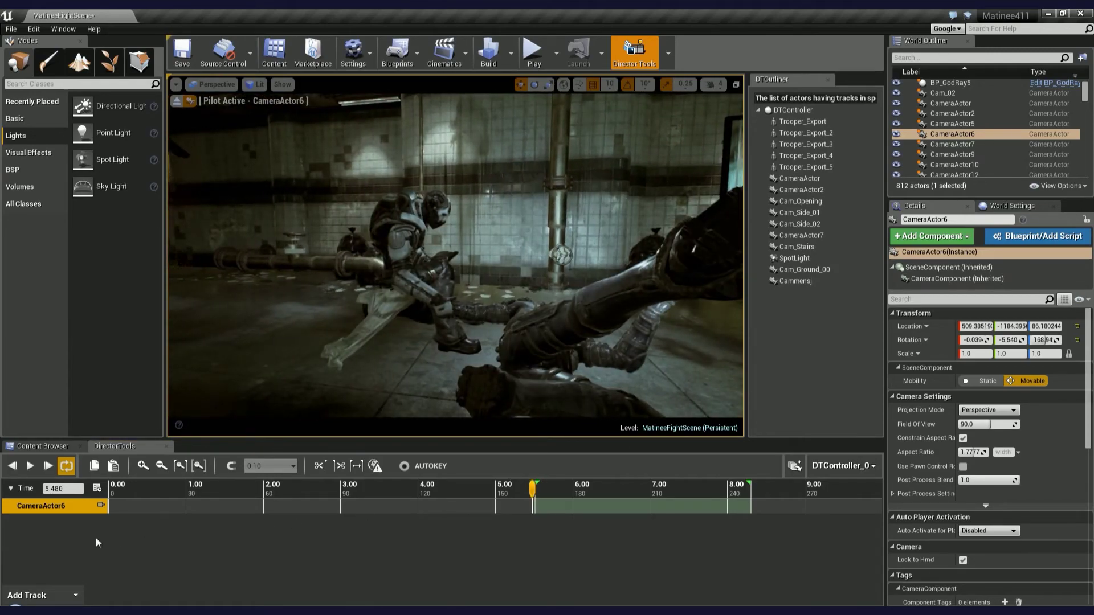
key(shift+w)
key(shift+e)
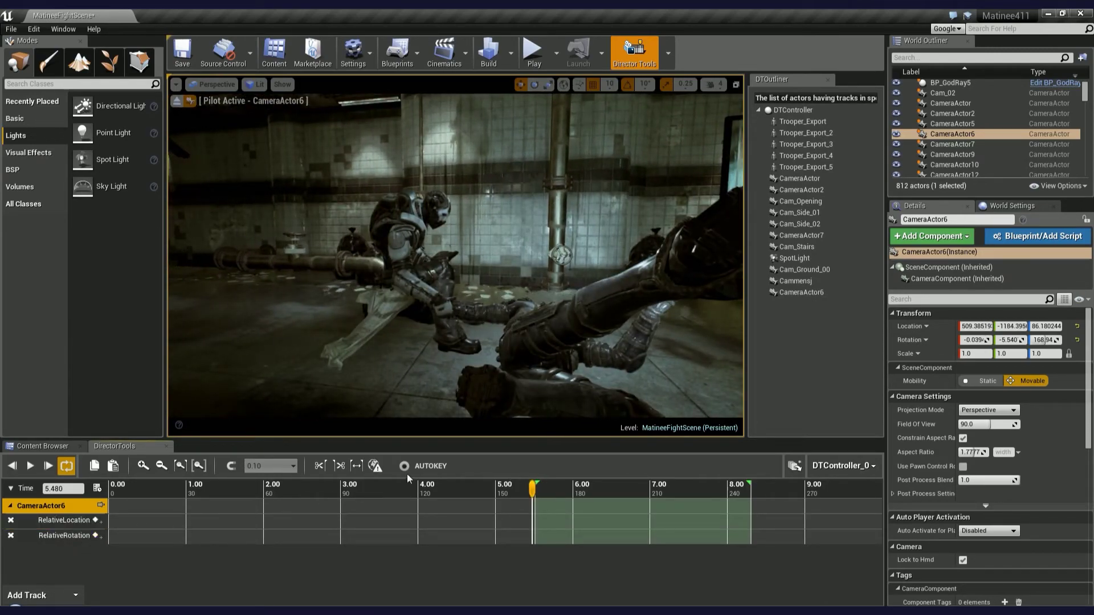
With autokey on, key the camera's location and rotation at 5.48 and about 7.33 seconds.
click(405, 467)
click(95, 520)
click(95, 535)
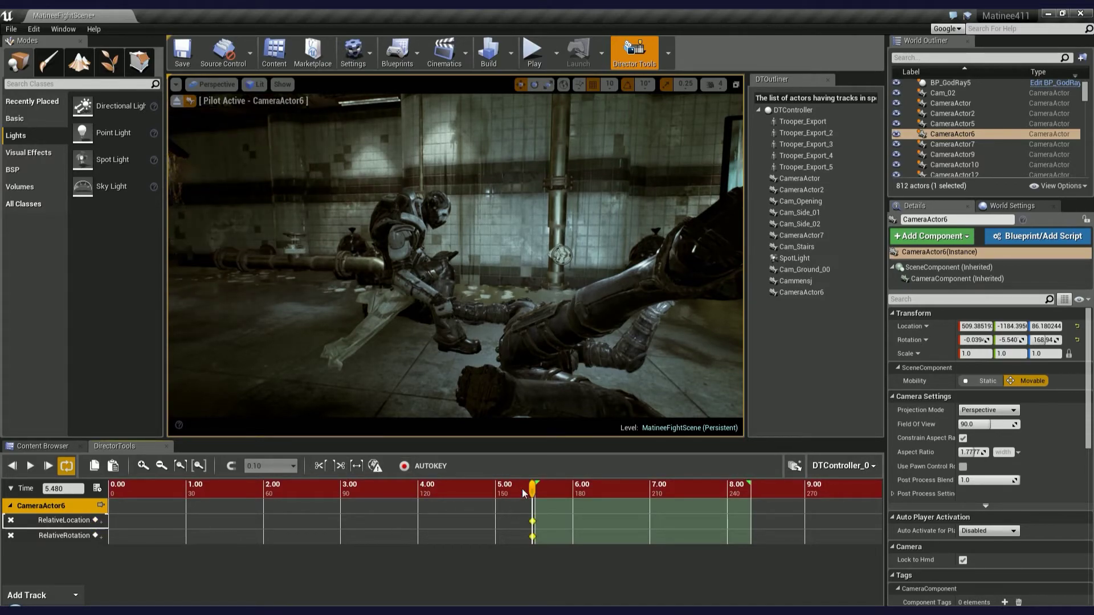
drag(523, 488, 675, 489)
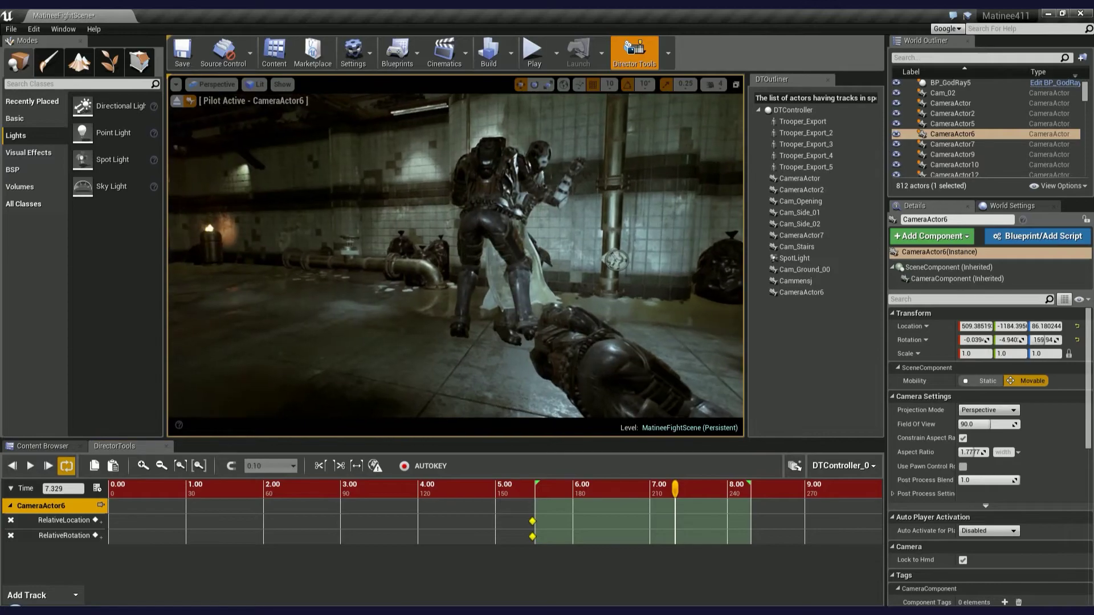
middle_drag(456, 257, 473, 251)
drag(675, 490, 614, 490)
Rename the new camera to Cam_ground.
click(946, 219)
text(Cam_ground)
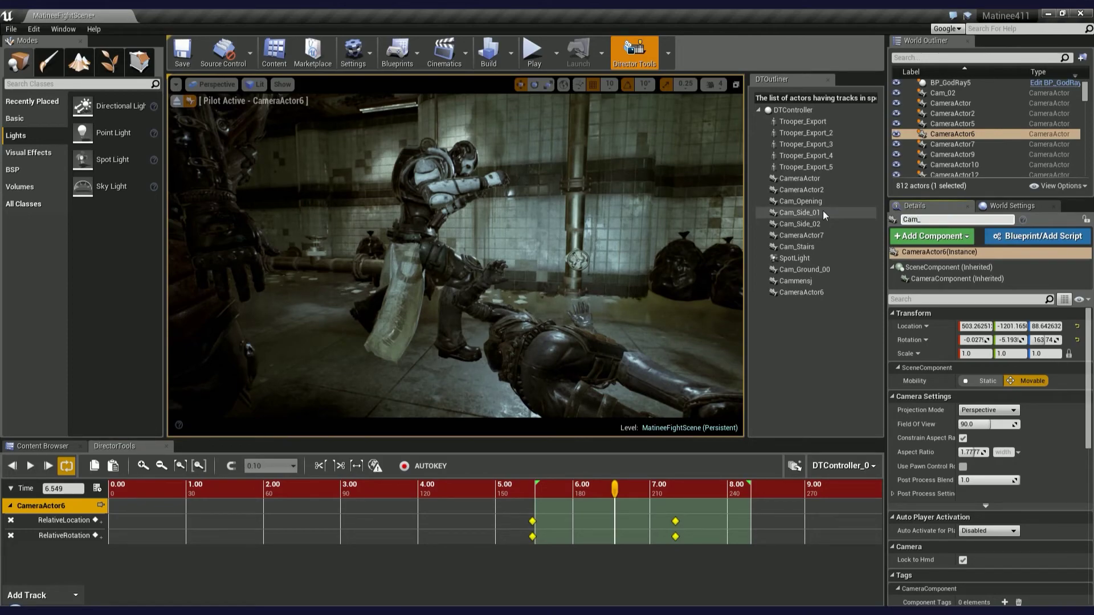
key(Return)
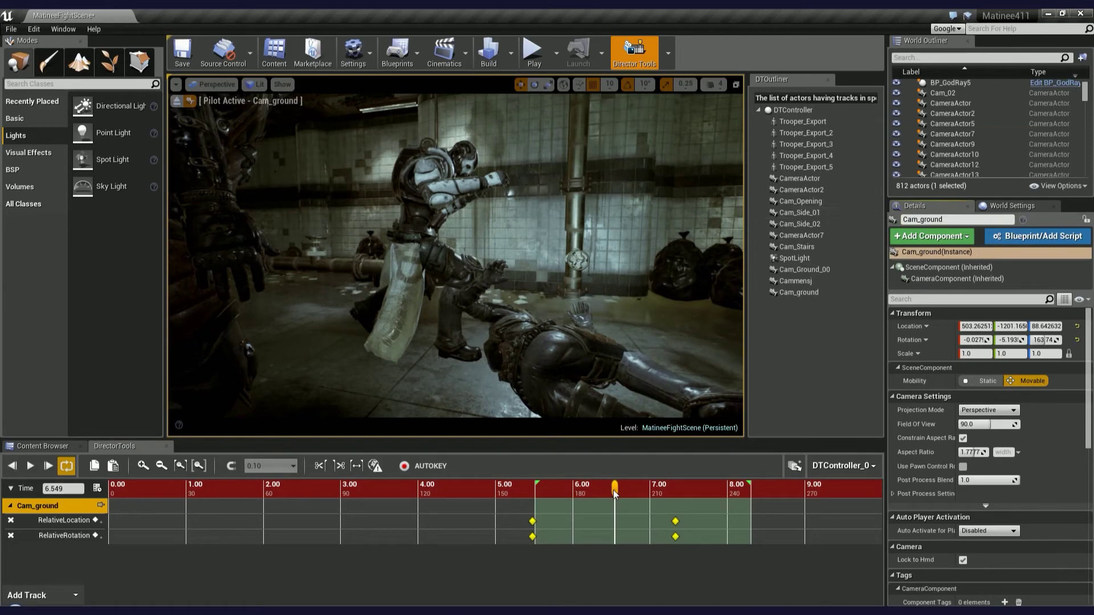
drag(614, 494, 568, 494)
Open the DT Sequence Editor and preview the new Cam_ground camera's view.
click(668, 53)
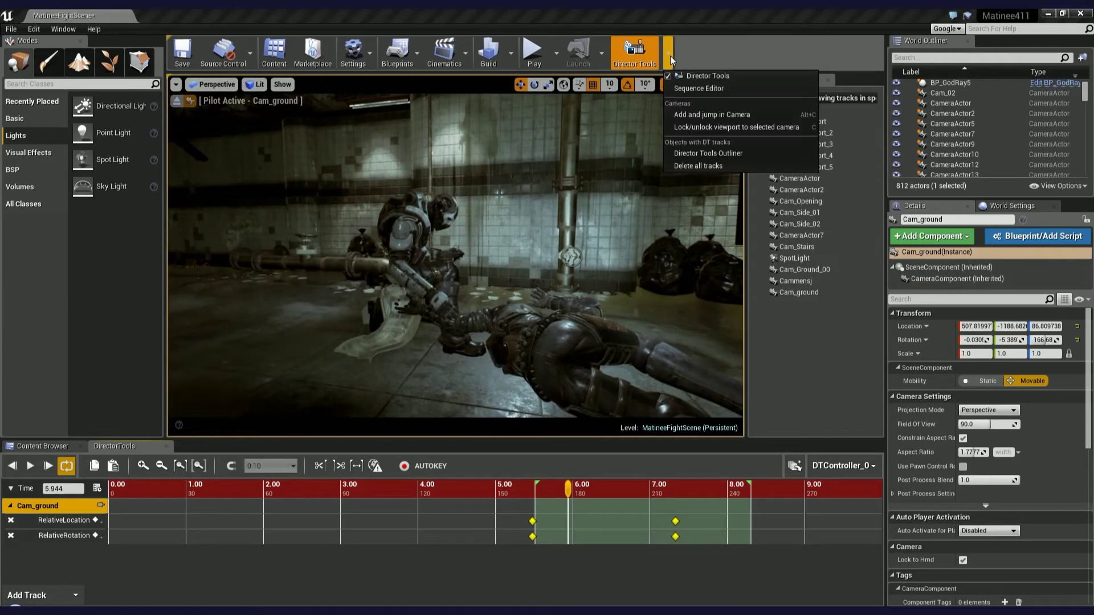
click(699, 88)
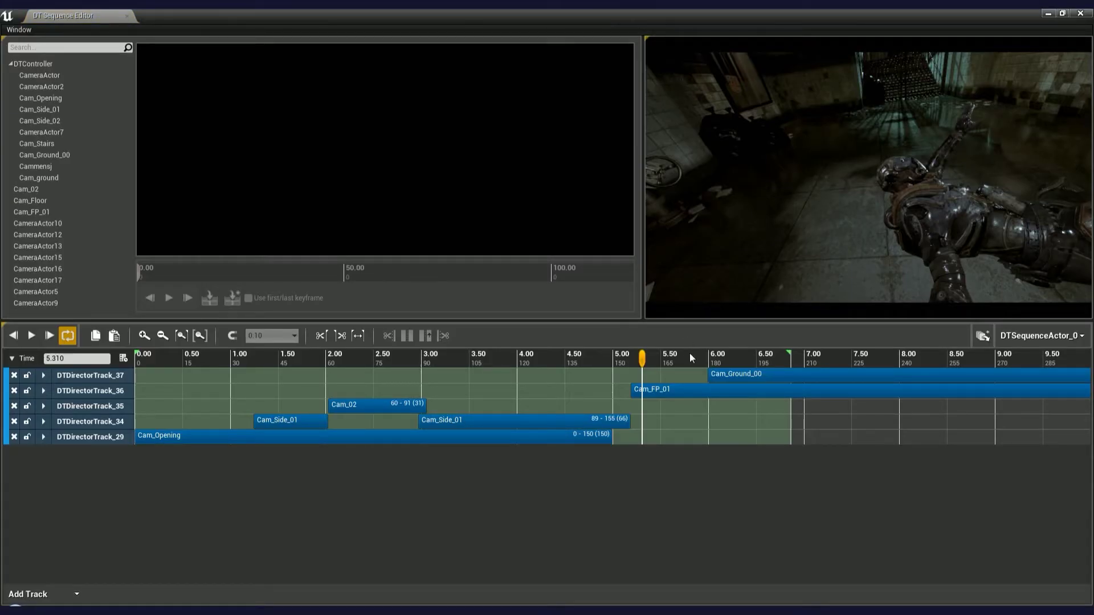
click(48, 178)
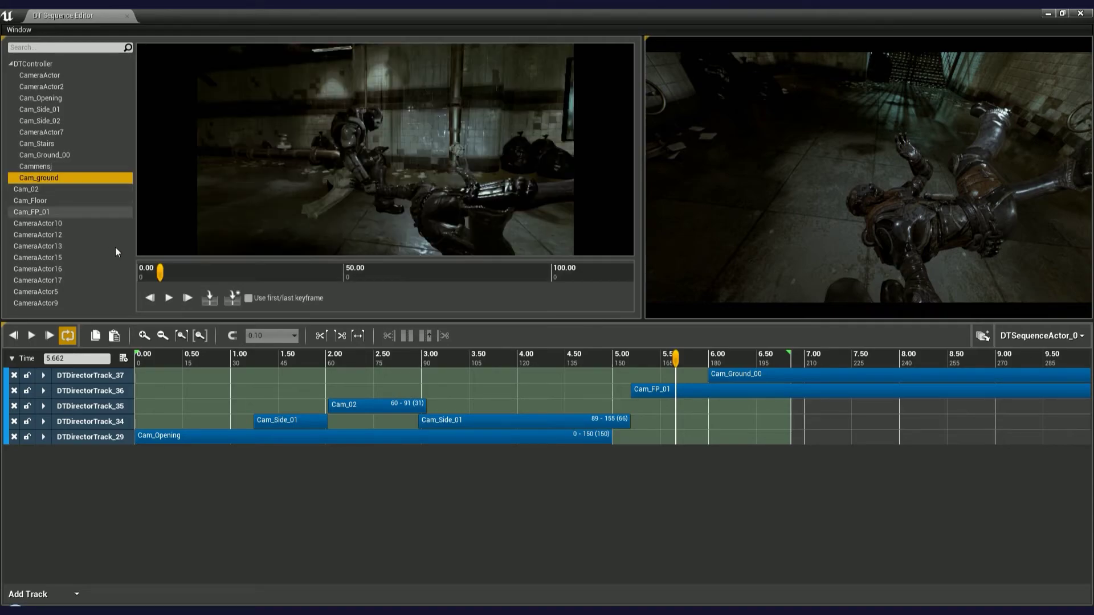
drag(162, 276, 162, 276)
Switch the Cam_Ground_00 shot key's view target to Cam_ground and scrub to review it.
click(736, 375)
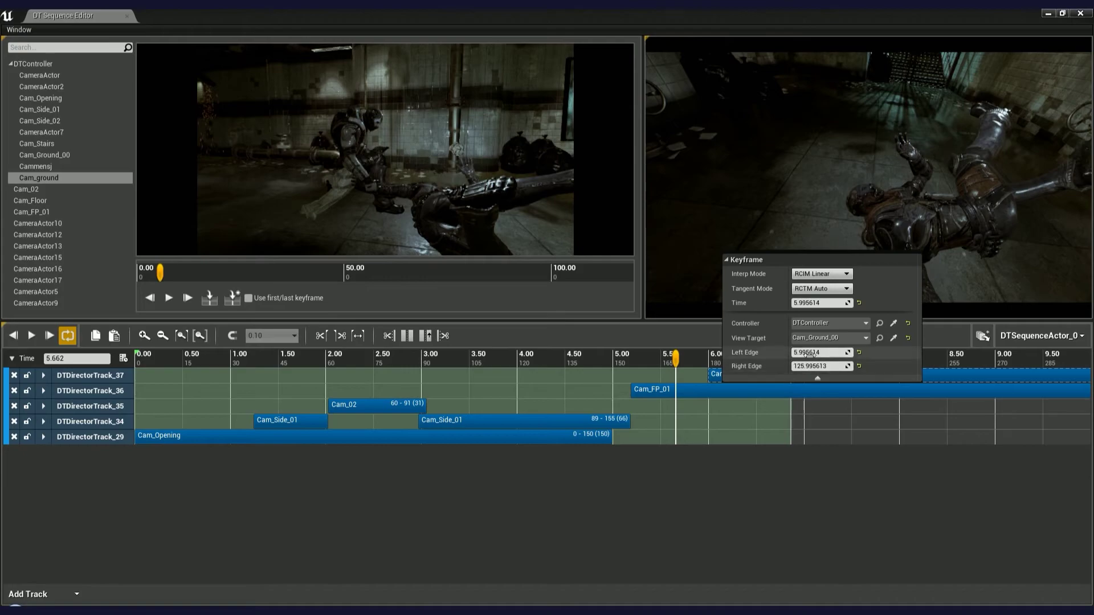
click(815, 338)
text(groun)
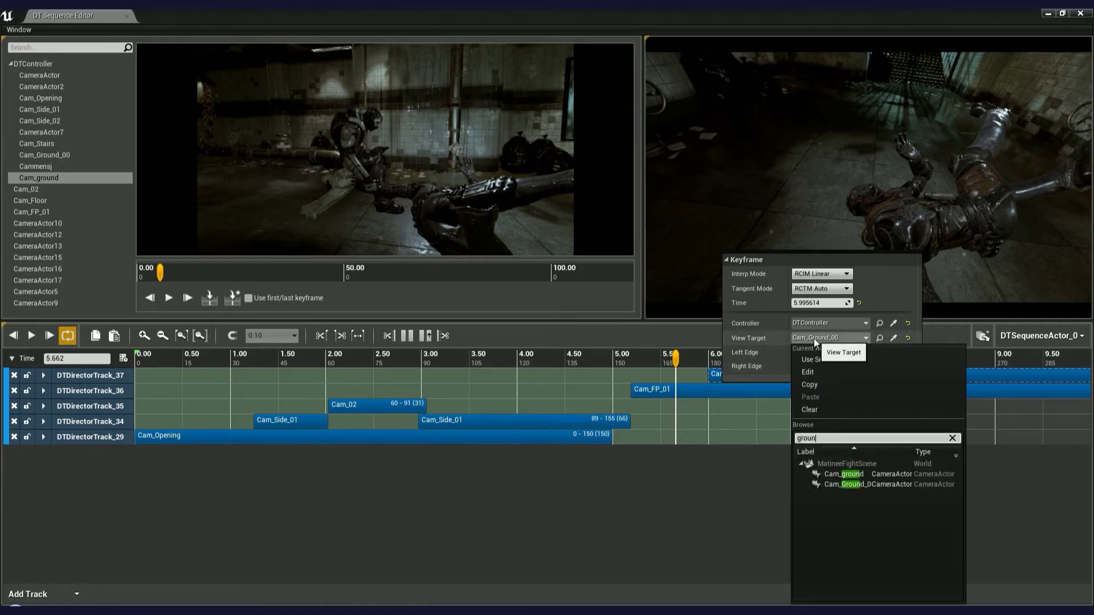
click(845, 474)
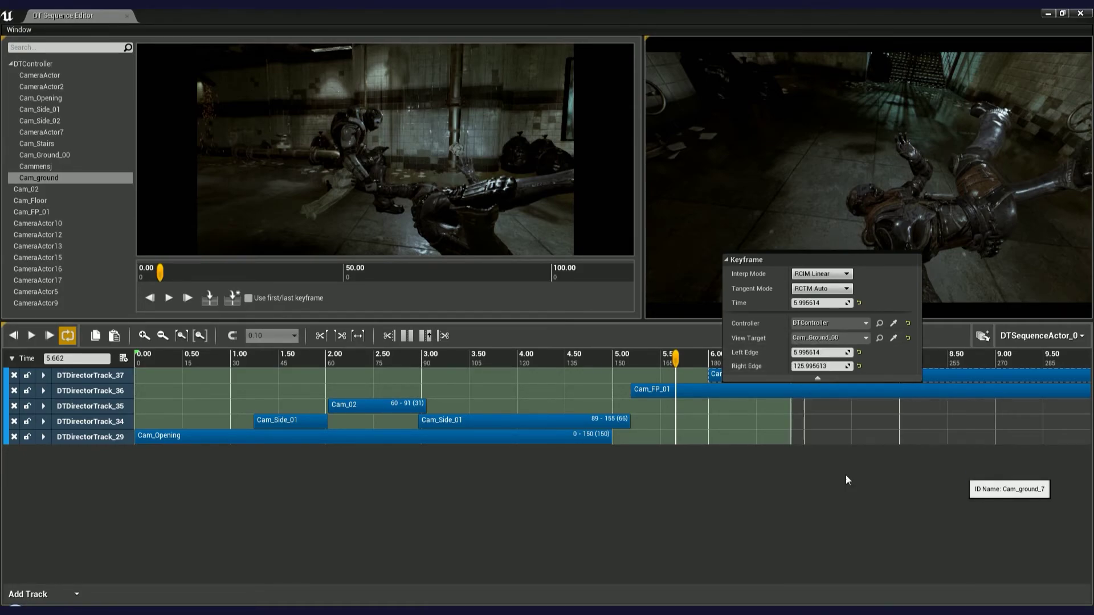
drag(676, 358, 763, 351)
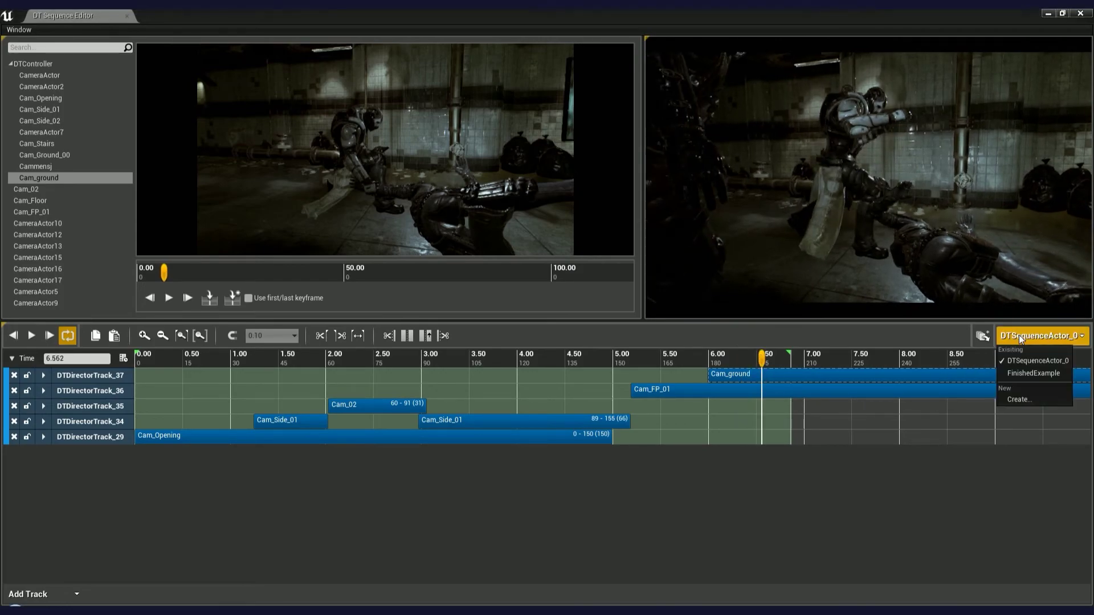
Load FinishedExample and set the export input to the FinishedExample_0 sequence actor.
click(1019, 373)
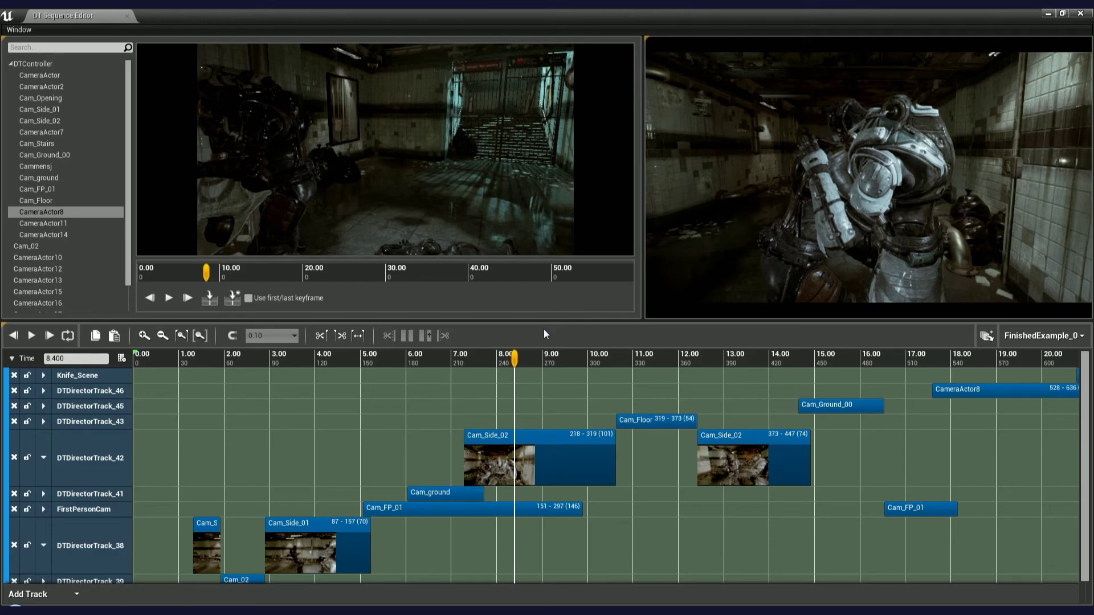
click(980, 335)
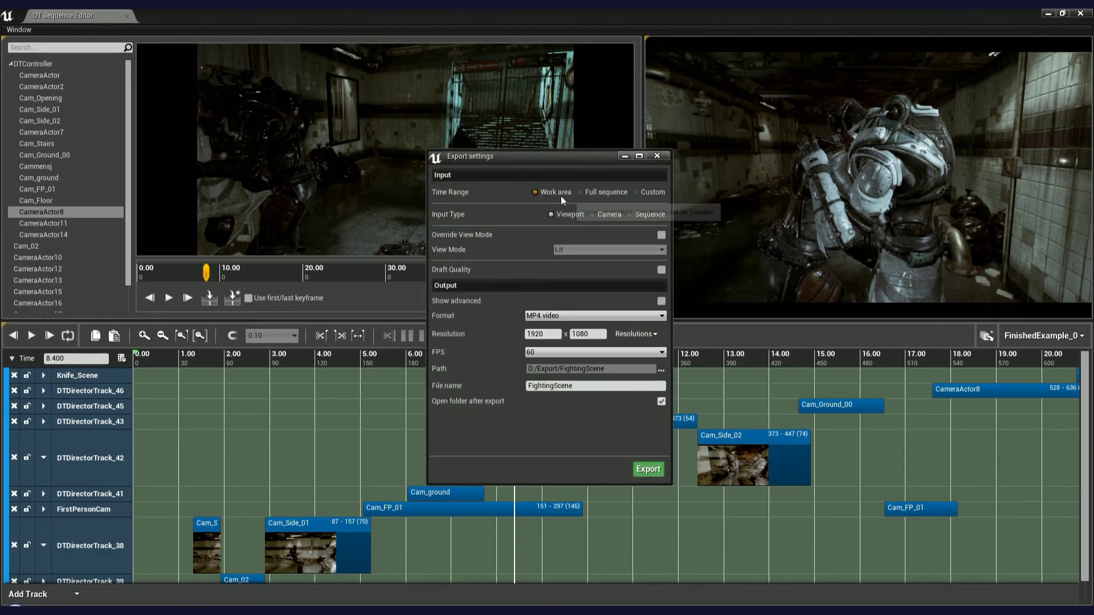
click(652, 216)
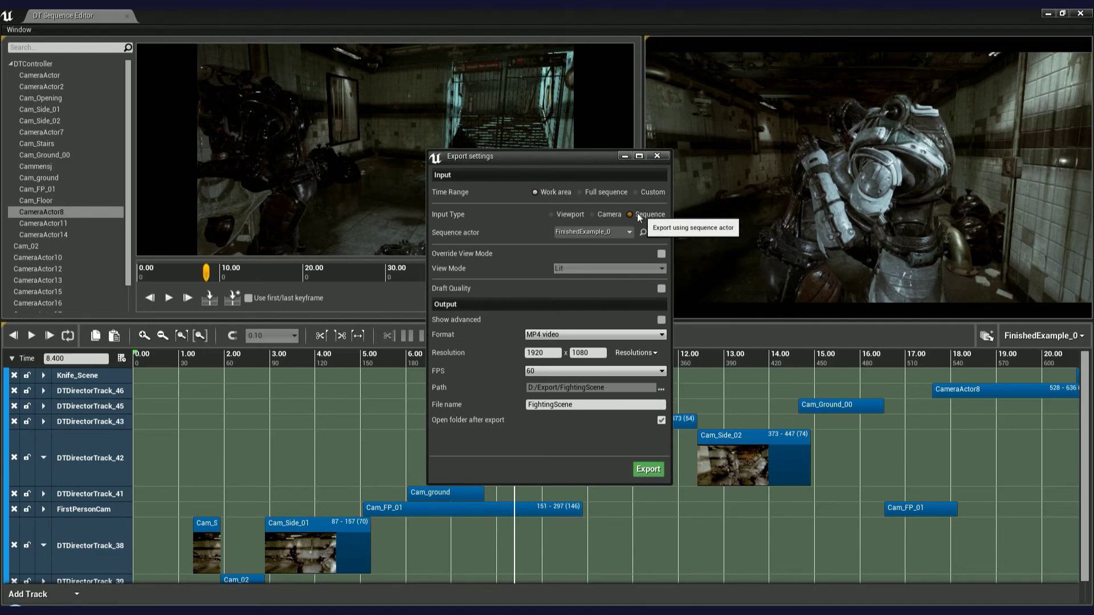
click(628, 230)
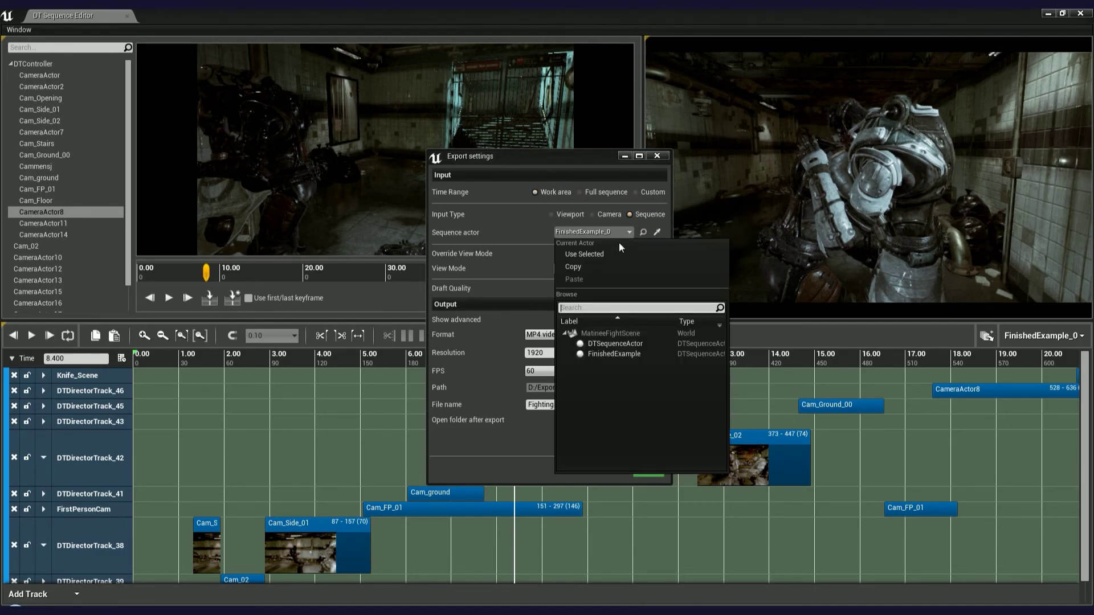
click(630, 354)
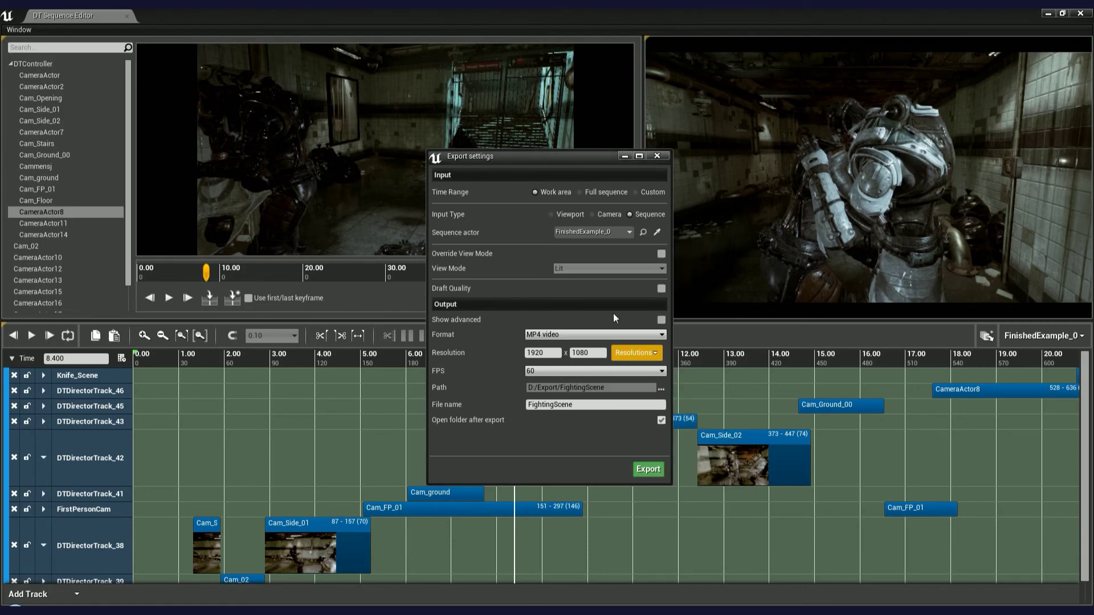
Export as PNG files instead of MP4, saving the level first.
click(575, 333)
click(554, 354)
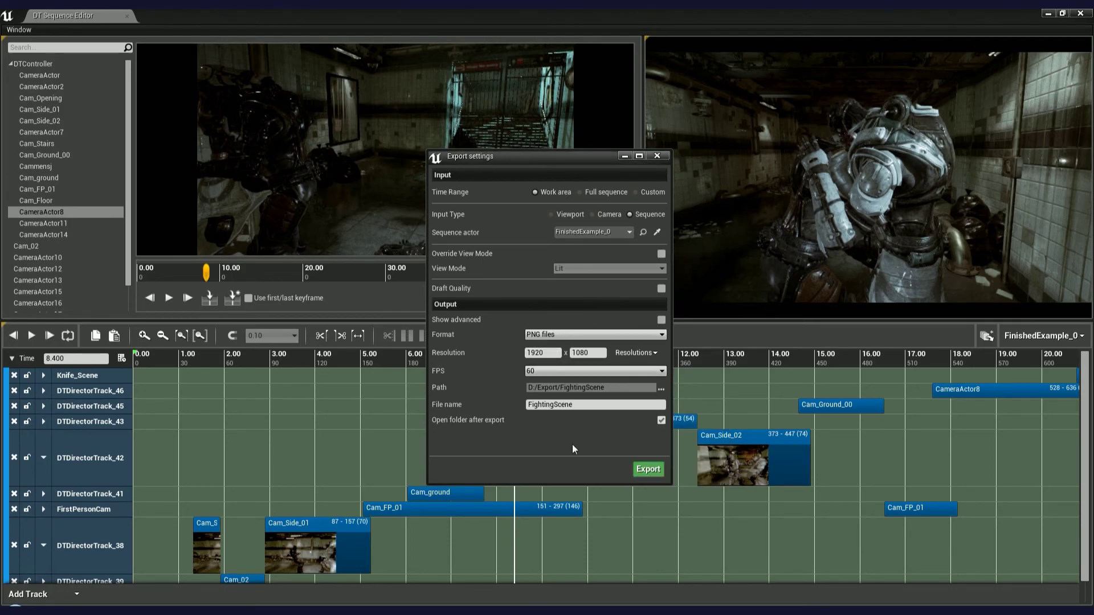
click(647, 469)
click(649, 439)
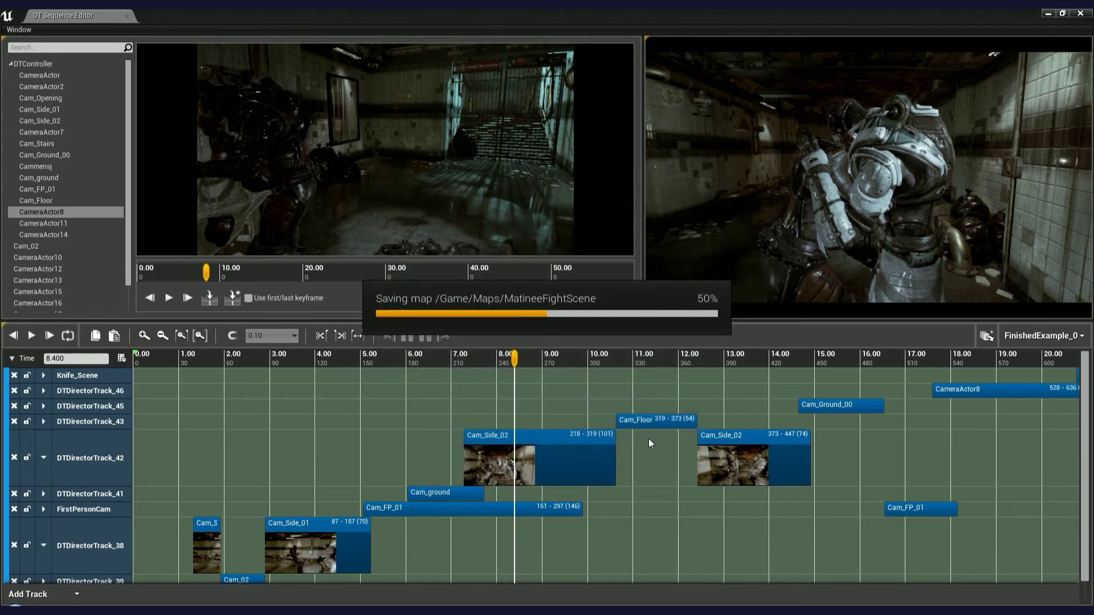